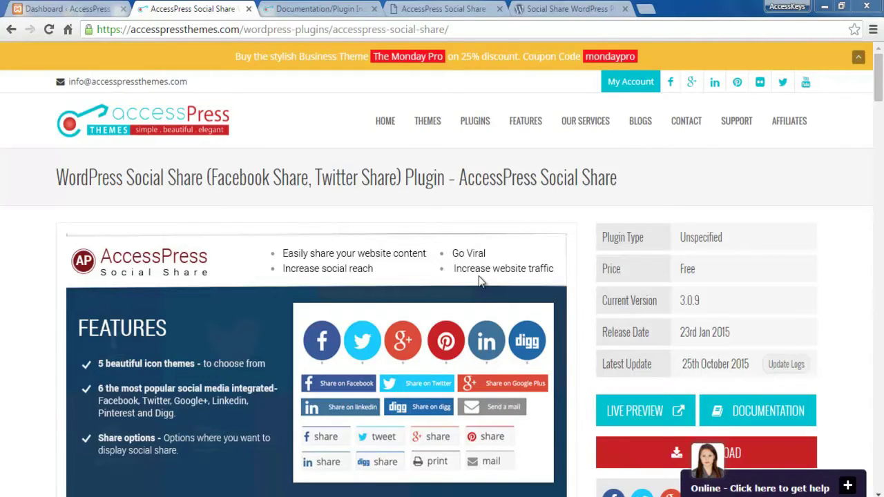
- Review the AccessPress Social Share product page, including its feature list, version details and download option
mouse_move(881, 110)
left_mouse_down()
mouse_move(880, 141)
mouse_move(879, 109)
left_mouse_up()
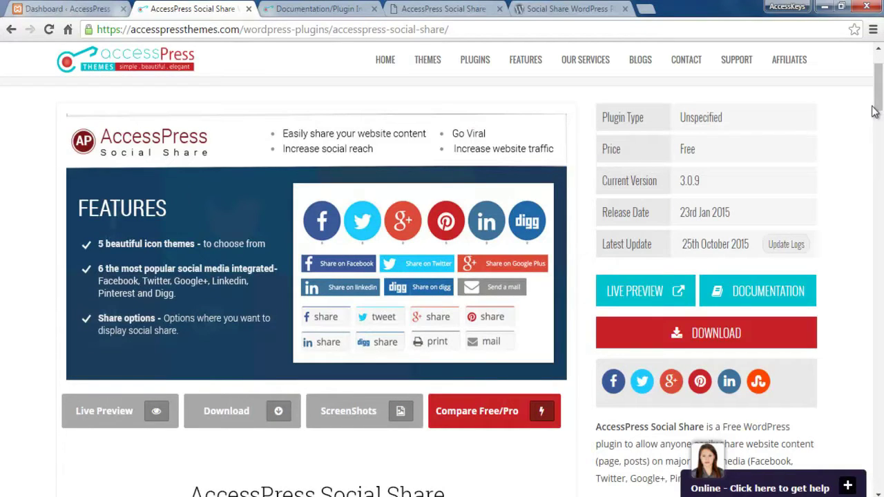
left_click_drag(875, 106, 882, 84)
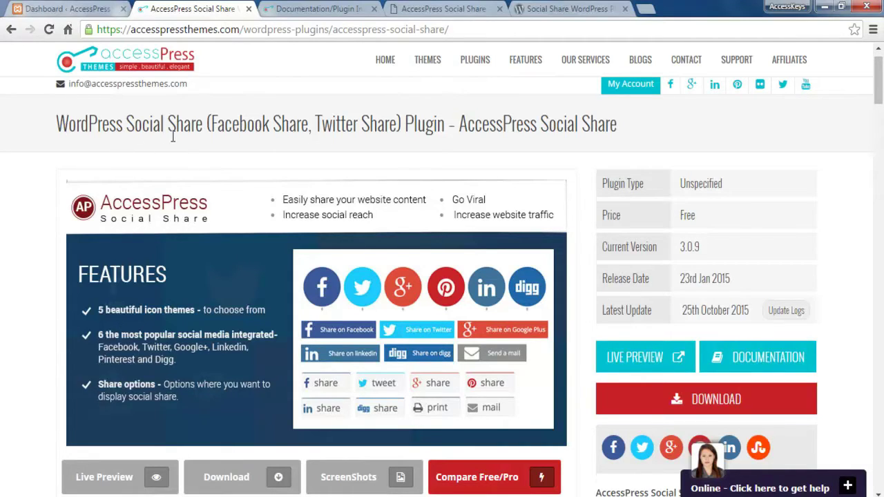
mouse_move(879, 104)
left_mouse_down()
mouse_move(879, 404)
mouse_move(880, 83)
mouse_move(880, 106)
left_mouse_up()
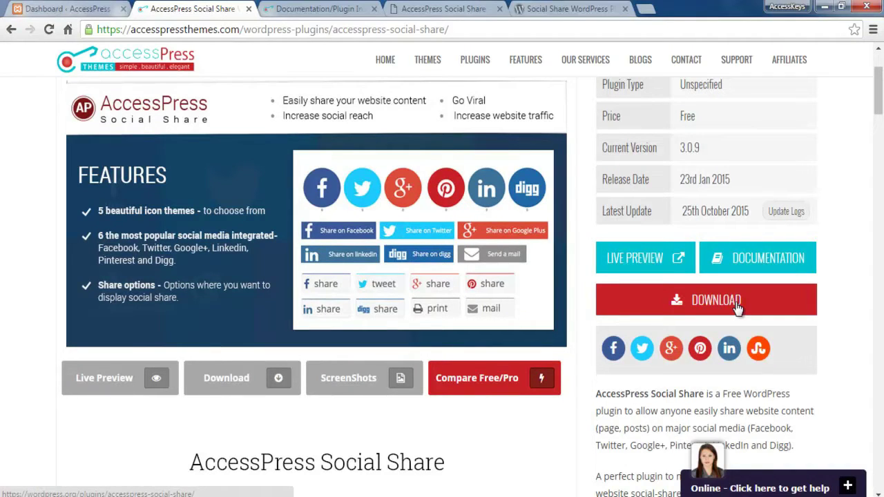
- Switch to the WordPress dashboard and open the page for adding new plugins in a separate browser tab
left_click(90, 5)
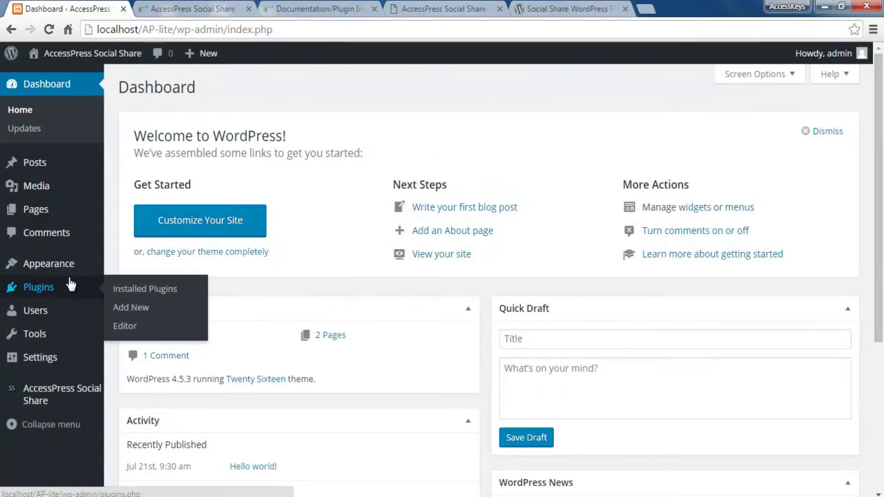
mouse_move(54, 293)
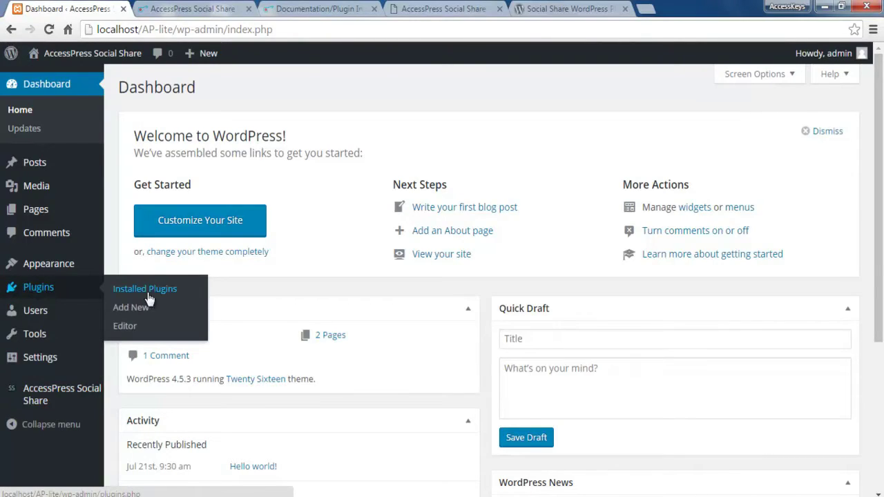
right_click(138, 312)
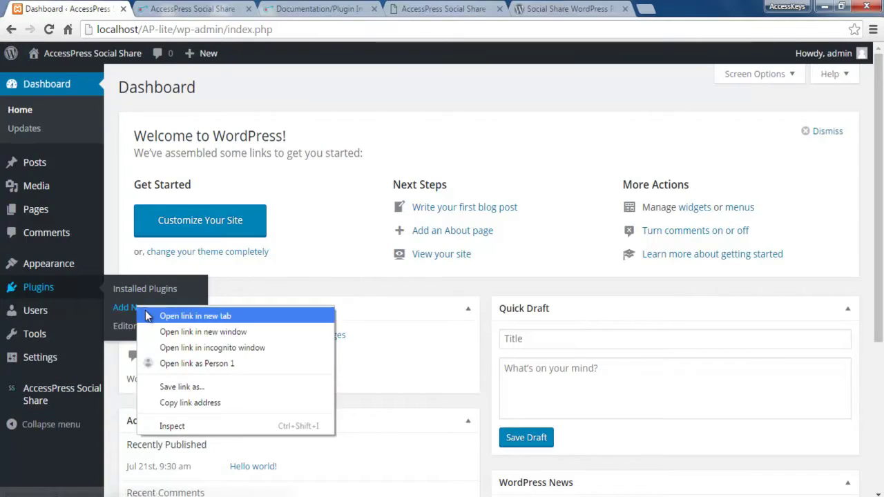
left_click(166, 315)
left_click(183, 8)
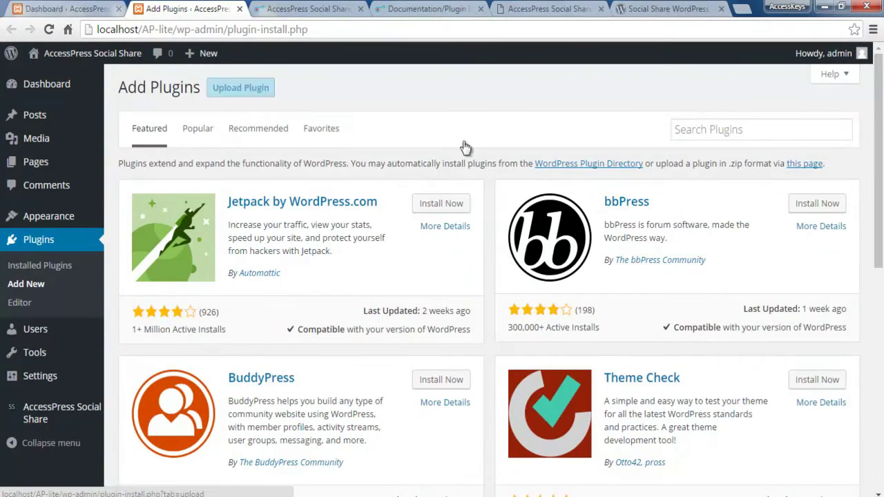
- Search the plugin directory for "accesspress" and locate the Social Share WordPress Plugin entry
left_click(756, 135)
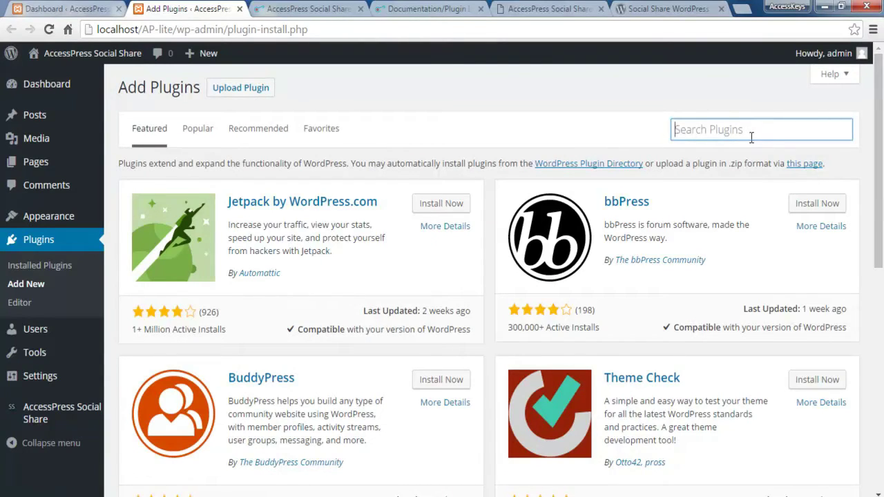
type("accesspress")
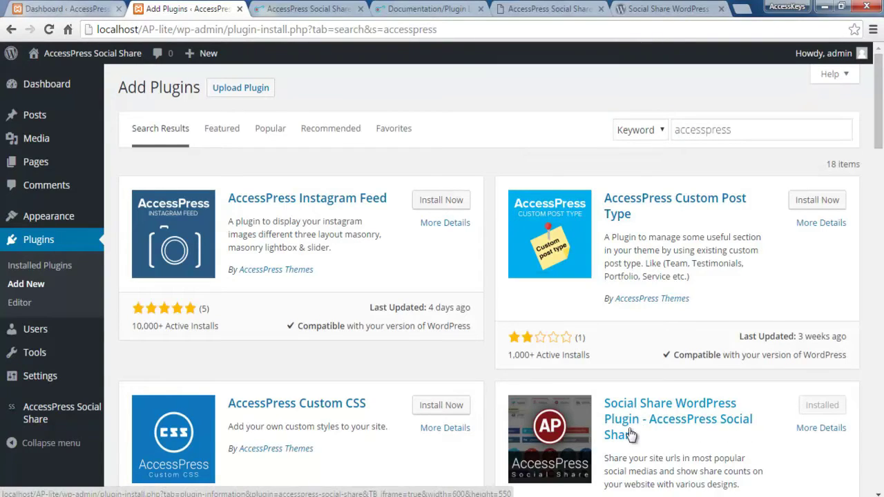
scroll(740, 428, "down", 1)
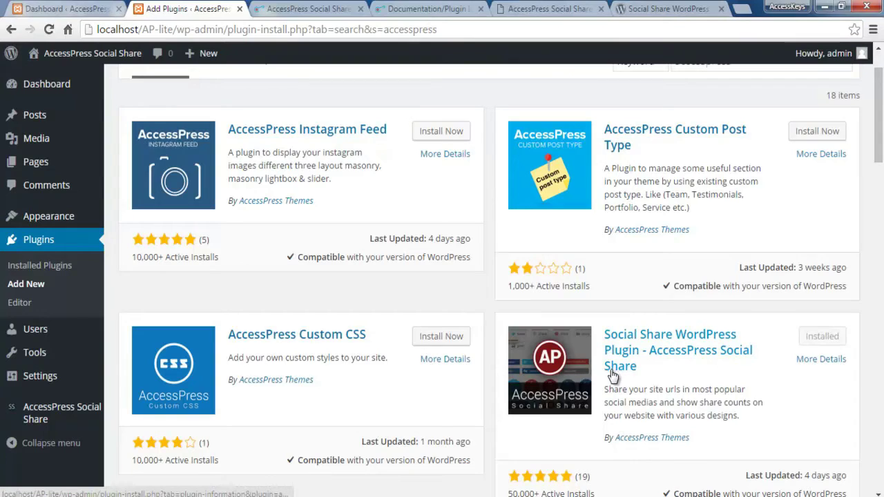
scroll(69, 373, "down", 2)
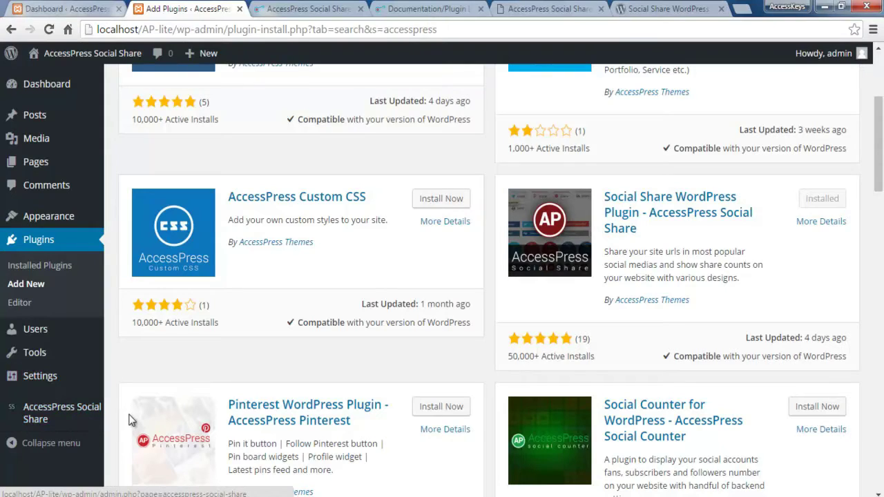
- Open the AccessPress Social Share plugin's settings page and look over its social media chooser
left_click(41, 413)
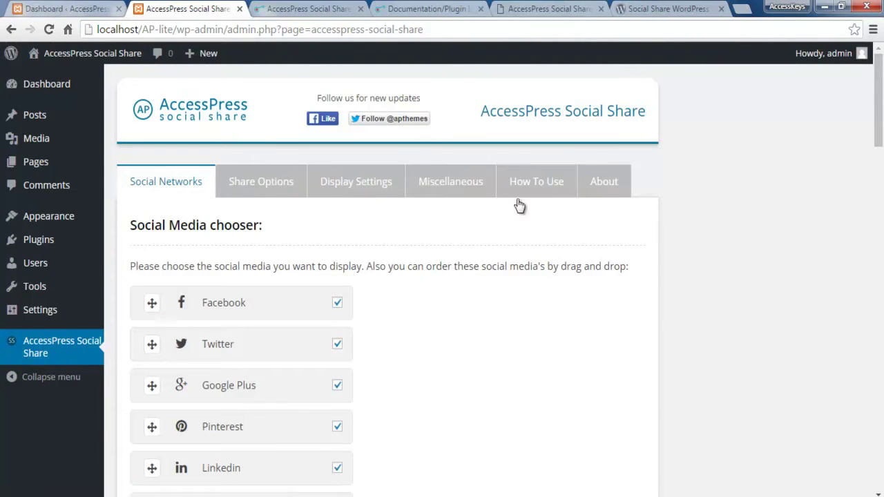
scroll(490, 391, "down", 1)
scroll(490, 387, "down", 4)
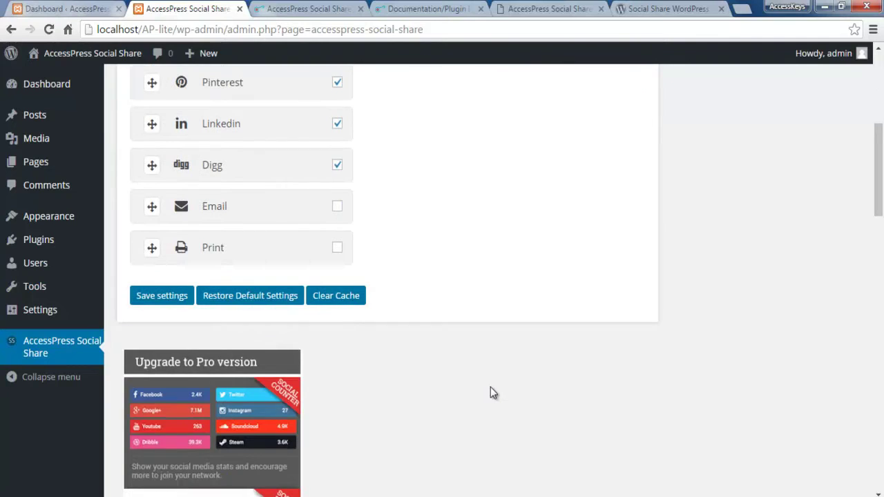
scroll(489, 390, "up", 4)
scroll(488, 398, "up", 1)
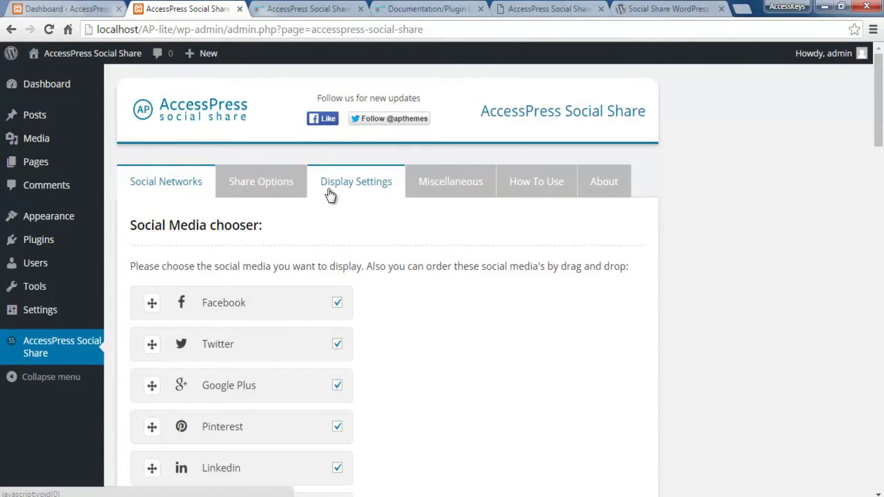
- Look through the plugin's online documentation, covering the social networks, share options and display settings sections
left_click(446, 10)
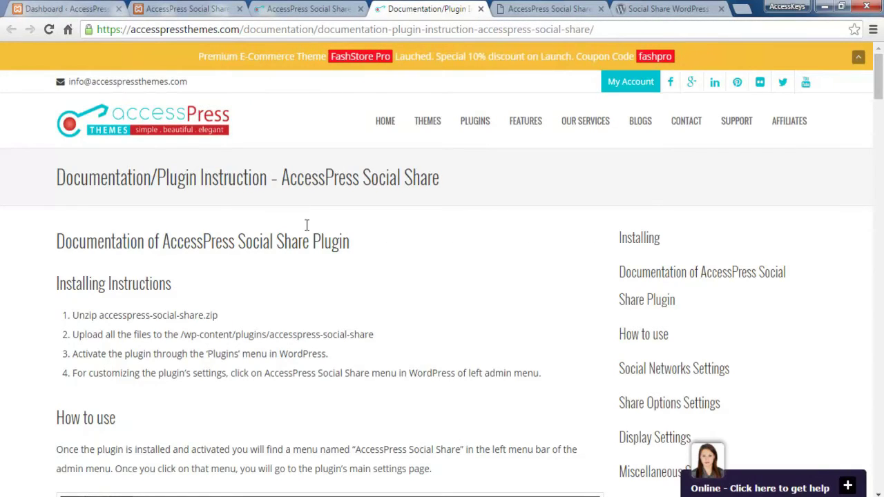
scroll(371, 286, "down", 1)
scroll(371, 286, "down", 8)
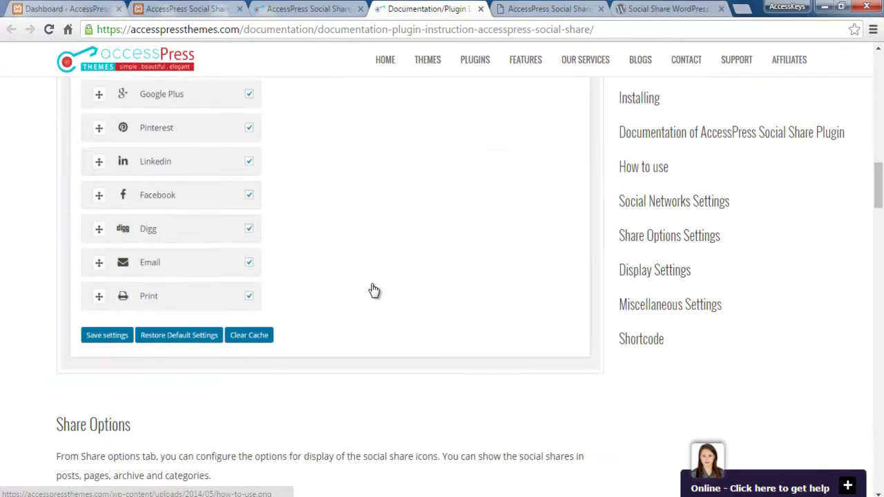
scroll(373, 290, "down", 14)
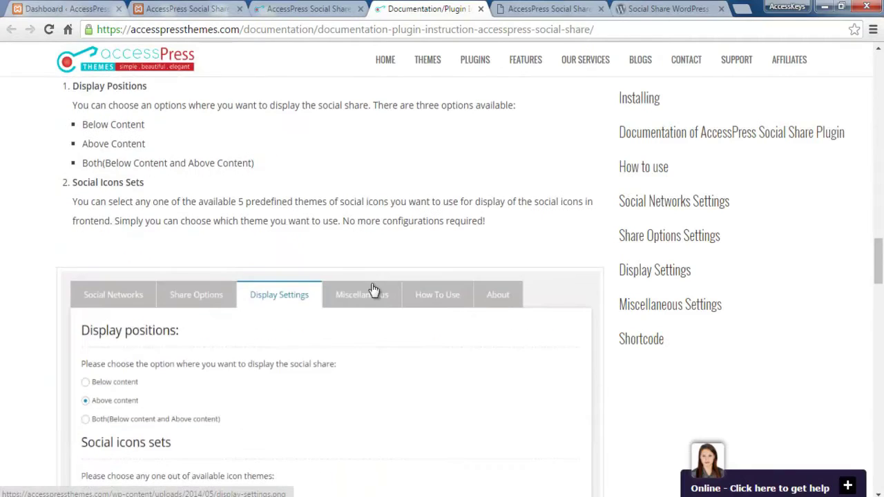
scroll(374, 291, "down", 6)
scroll(374, 290, "up", 20)
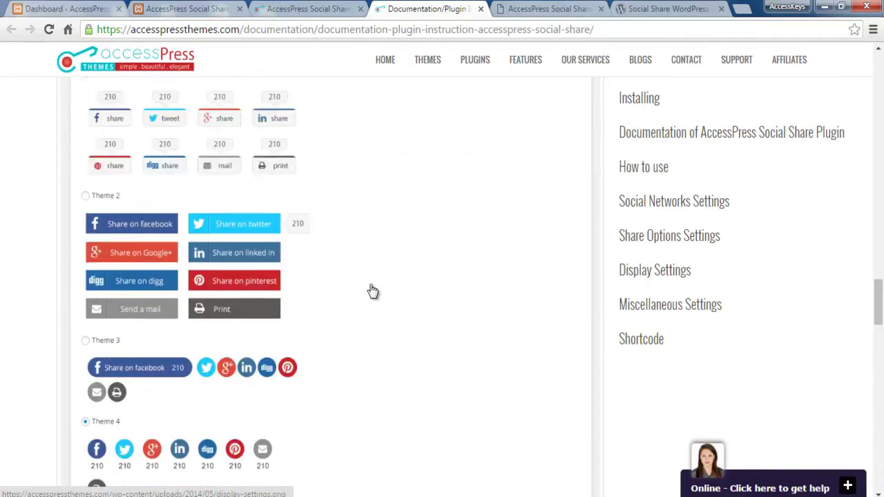
scroll(358, 289, "up", 4)
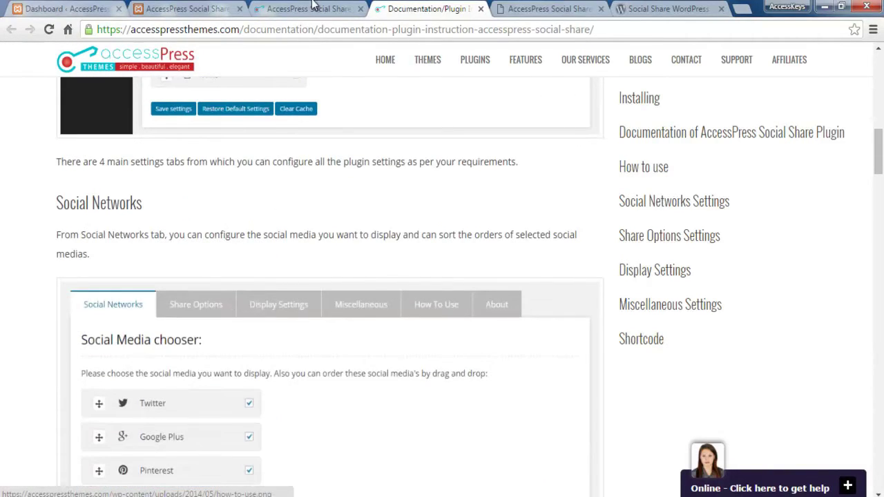
- Look at the AccessPress Social Share product page again for its documentation and live preview links
key("ctrl+shift+Tab")
scroll(380, 207, "up", 3)
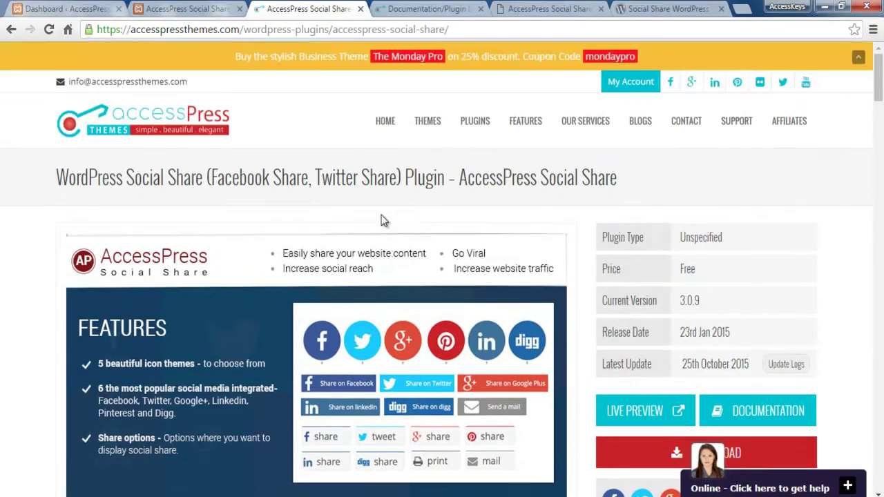
scroll(754, 264, "down", 3)
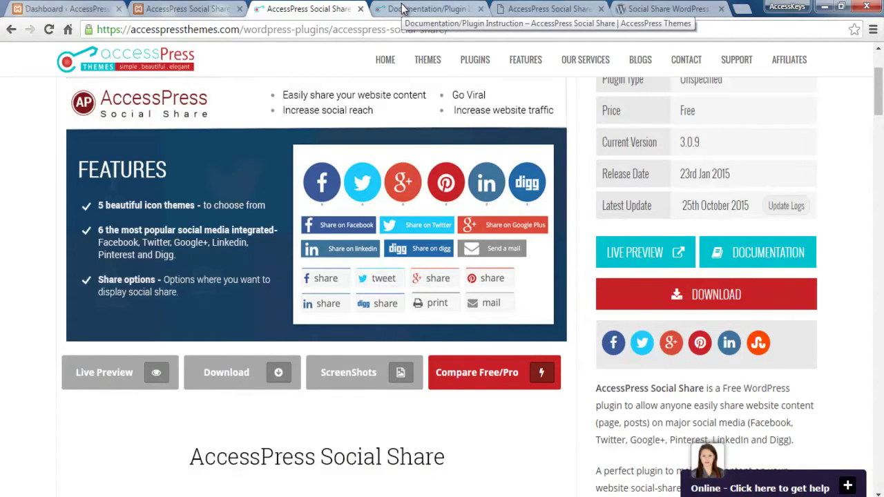
- Enable Email and Print in the plugin's social media chooser and save the settings
left_click(154, 8)
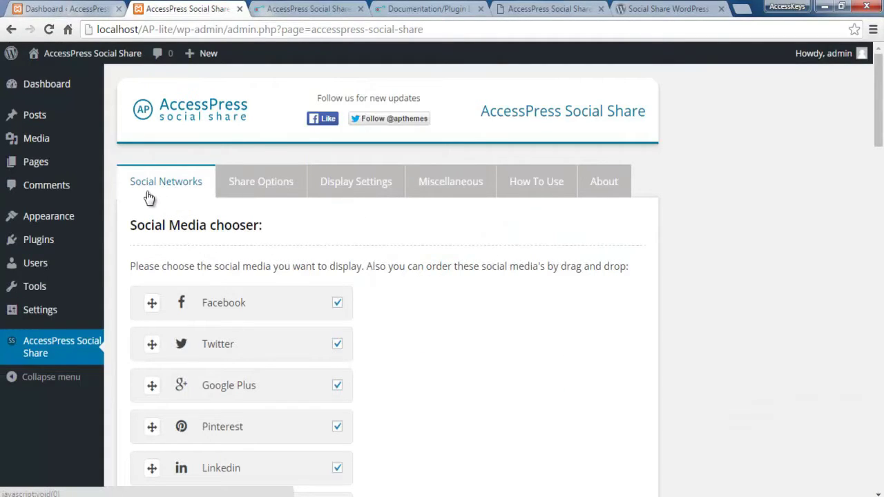
scroll(435, 370, "down", 1)
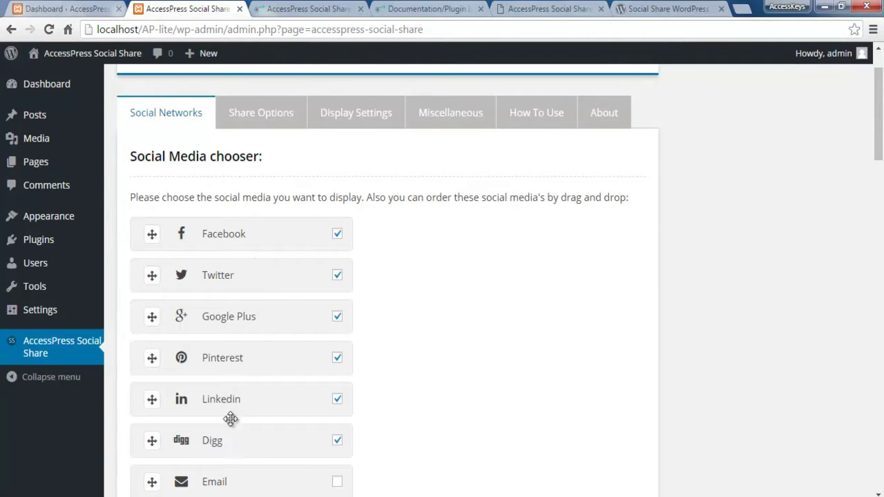
scroll(392, 400, "down", 2)
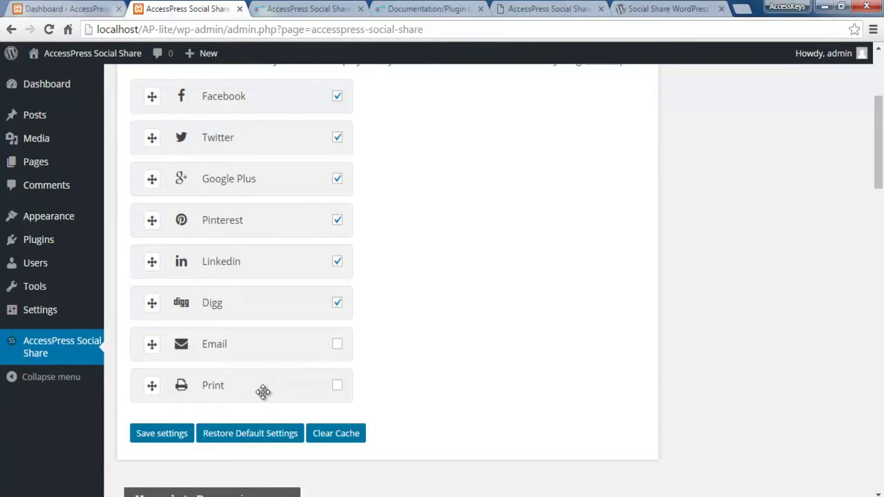
scroll(376, 353, "up", 1)
scroll(377, 353, "up", 2)
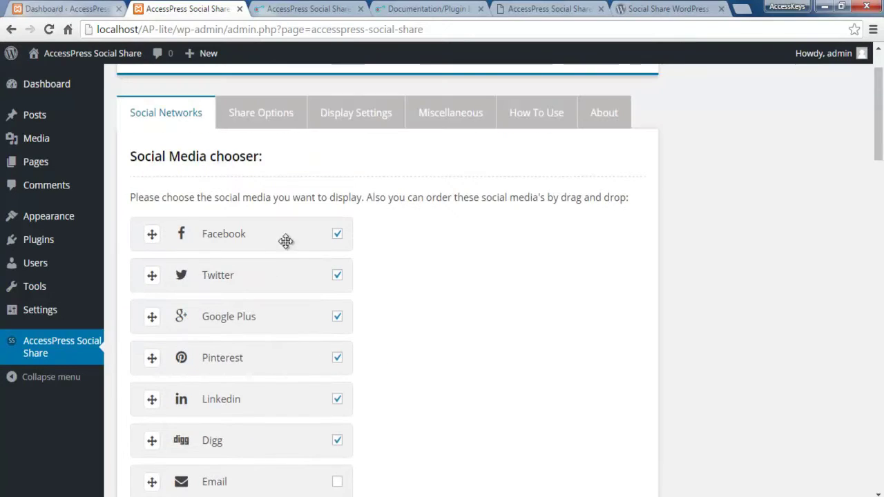
scroll(338, 280, "down", 1)
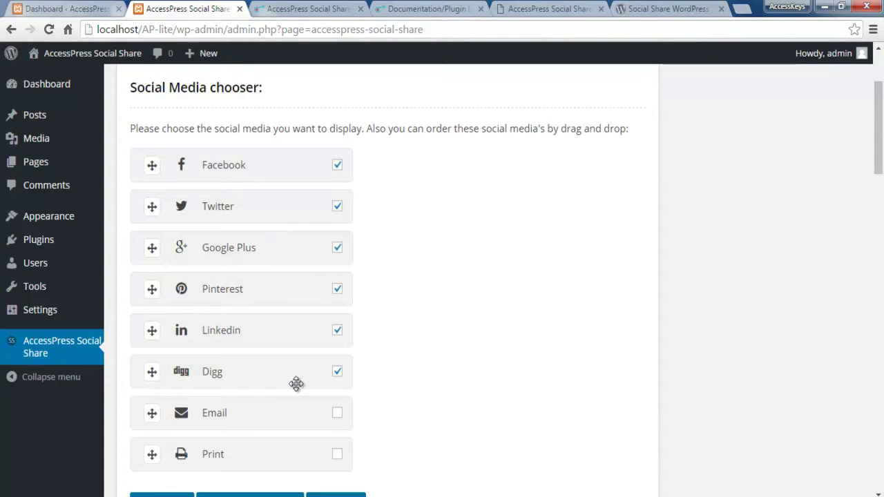
left_click(337, 413)
scroll(428, 461, "down", 2)
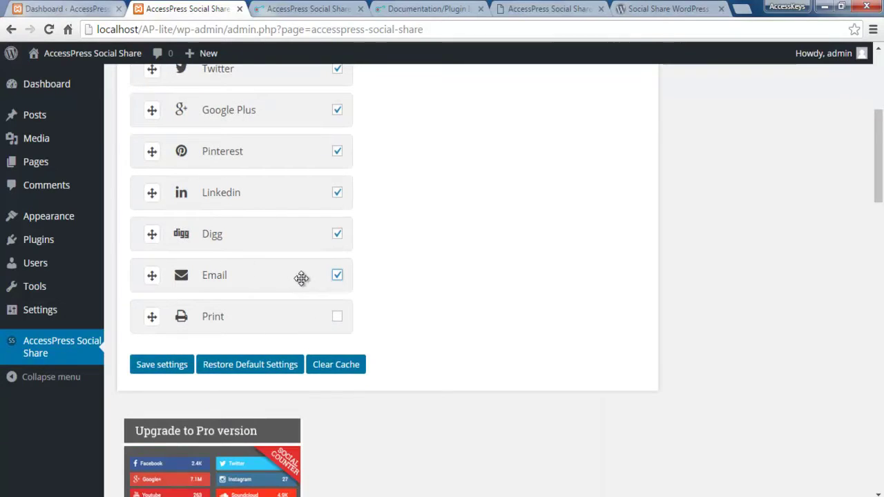
left_click(337, 317)
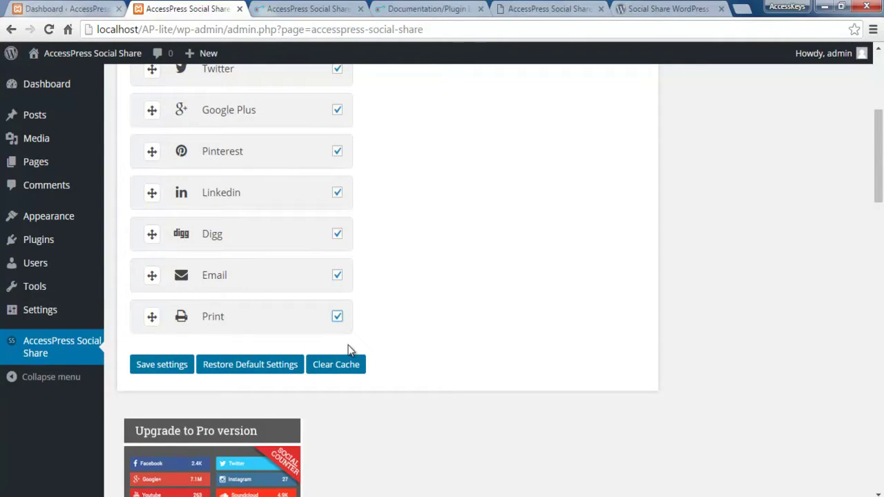
scroll(210, 304, "up", 4)
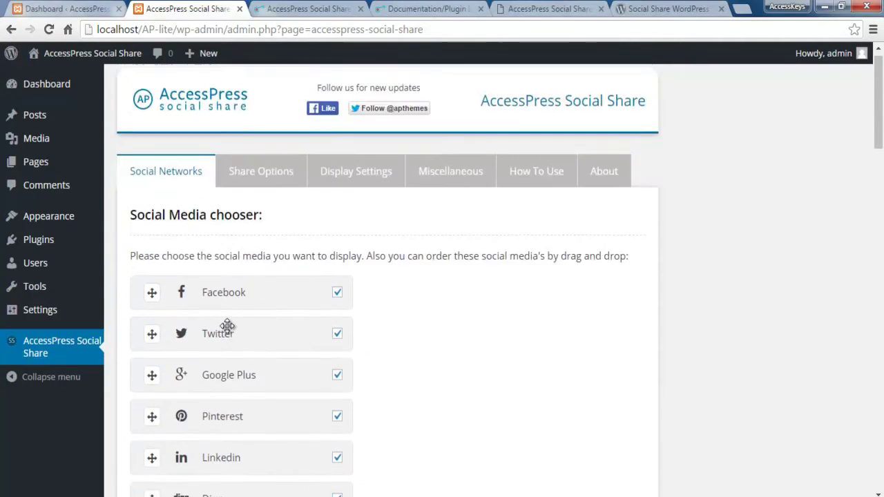
scroll(229, 330, "down", 5)
left_click(154, 302)
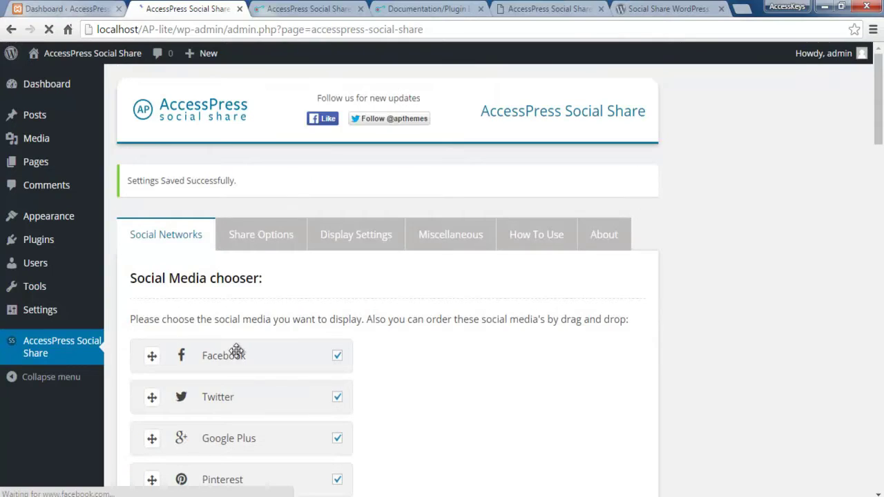
- Try reordering the Facebook and Twitter entries in the social media chooser
scroll(296, 394, "down", 3)
left_click_drag(223, 158, 223, 191)
left_click_drag(229, 147, 226, 200)
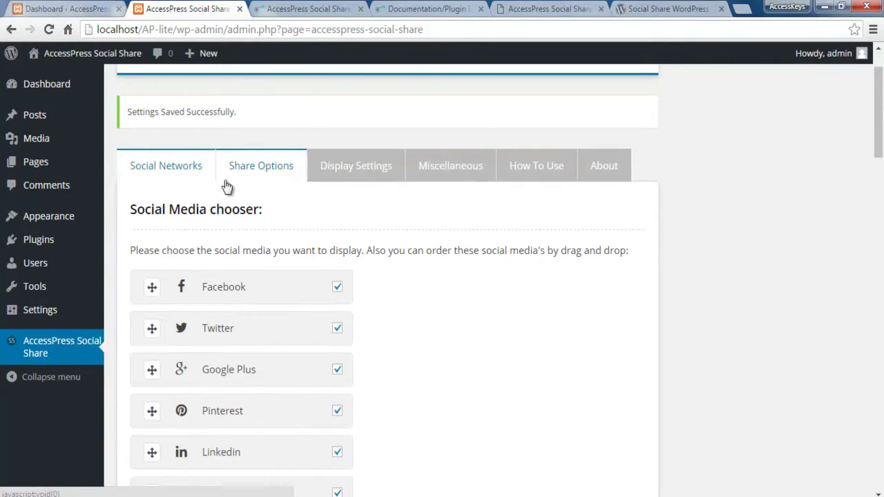
- In the share options, enable social share icons for Pages, Front Page, Archives, Attachment pages, Categories and Other (search results, etc)
left_click(249, 178)
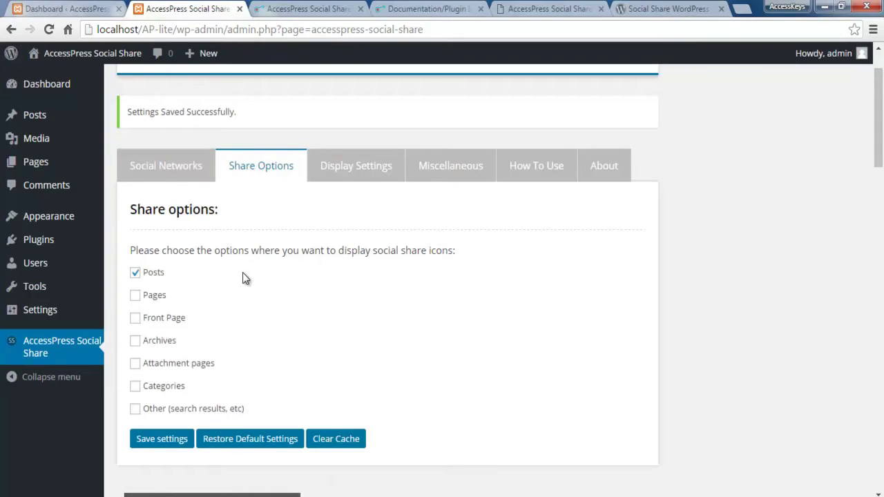
scroll(179, 380, "down", 2)
scroll(163, 371, "up", 2)
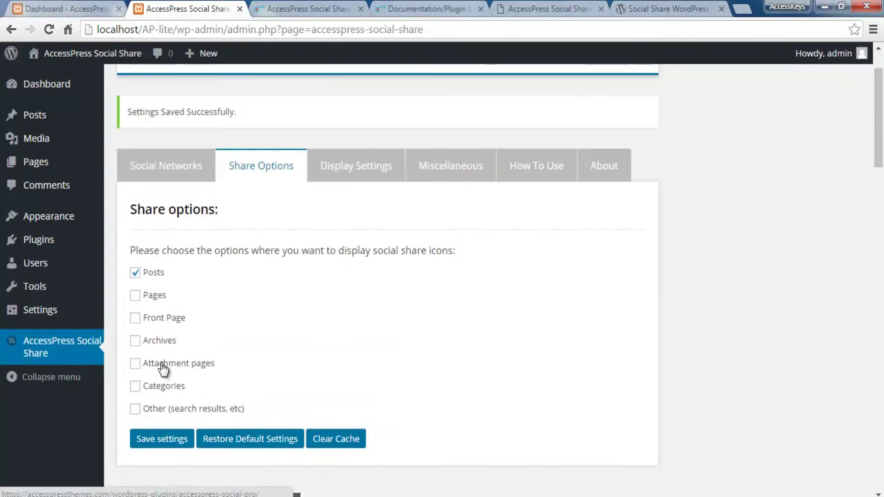
left_click(136, 294)
left_click(136, 319)
left_click(136, 340)
left_click(136, 364)
left_click(136, 387)
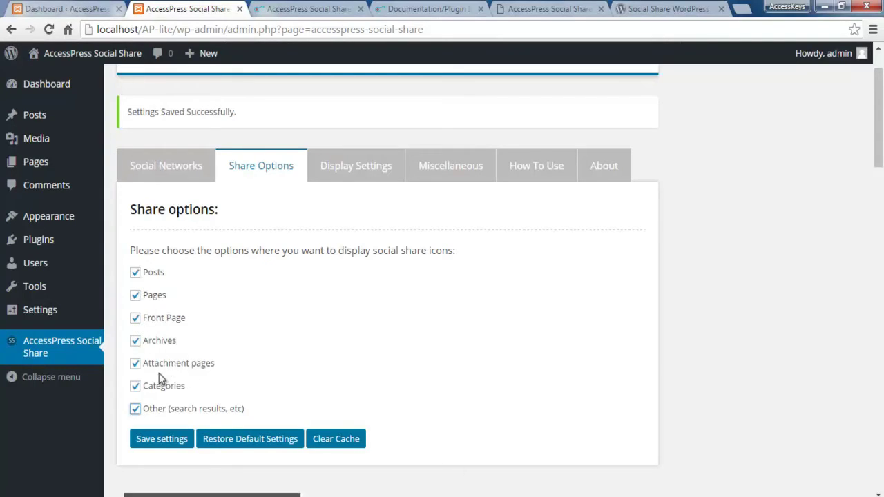
- Disable the share icons for Front Page, Archives, Categories and Other (search results, etc), and save the settings
left_click(136, 318)
left_click(136, 341)
left_click(135, 386)
left_click(136, 409)
left_click(164, 440)
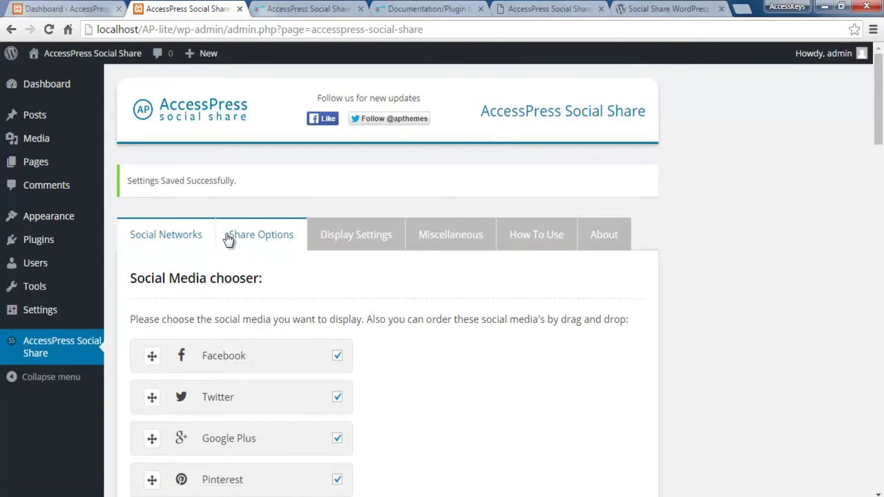
- Open the plugin's display settings and set the social share display position to Below content
left_click(229, 239)
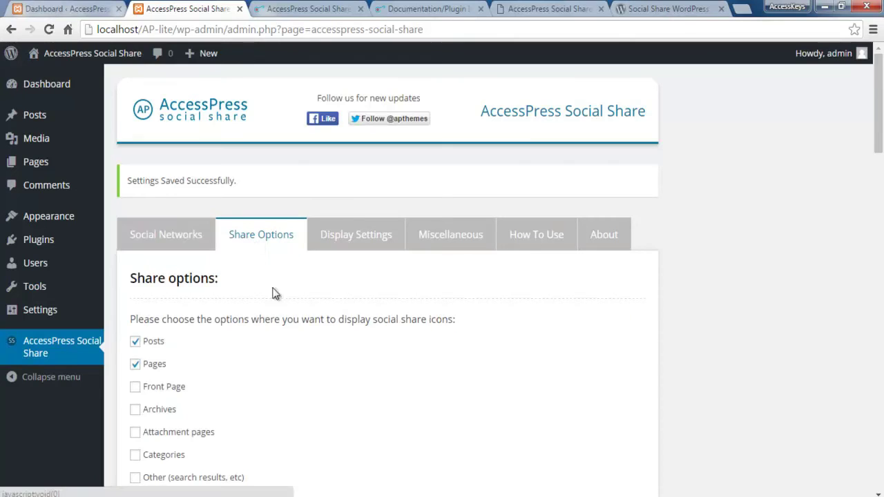
left_click(344, 239)
scroll(398, 366, "down", 1)
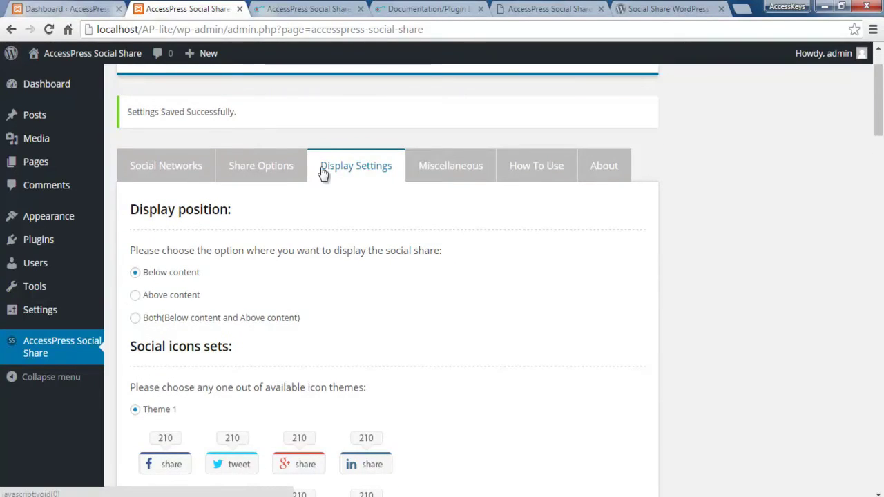
scroll(211, 428, "down", 8)
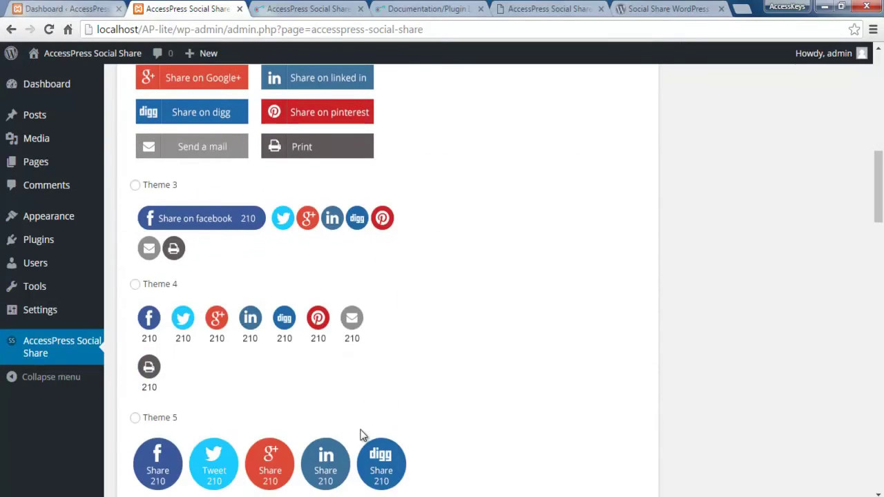
scroll(335, 418, "down", 3)
scroll(334, 418, "up", 13)
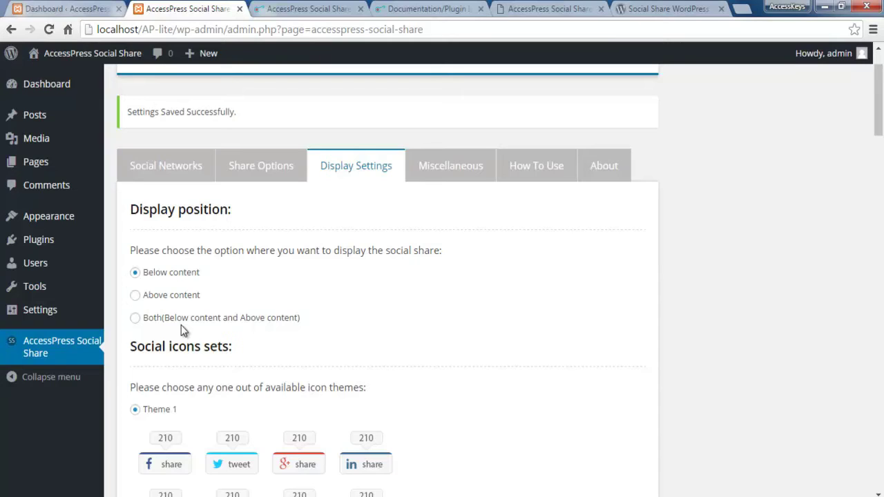
mouse_move(83, 311)
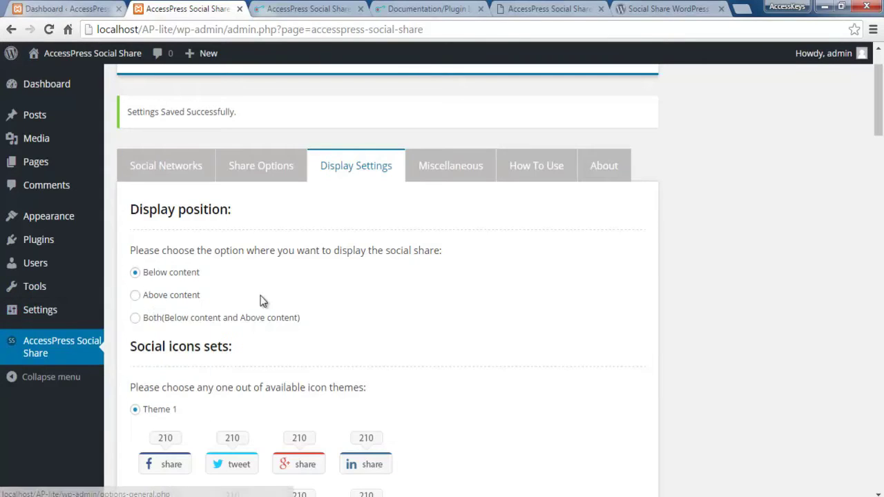
left_click(137, 318)
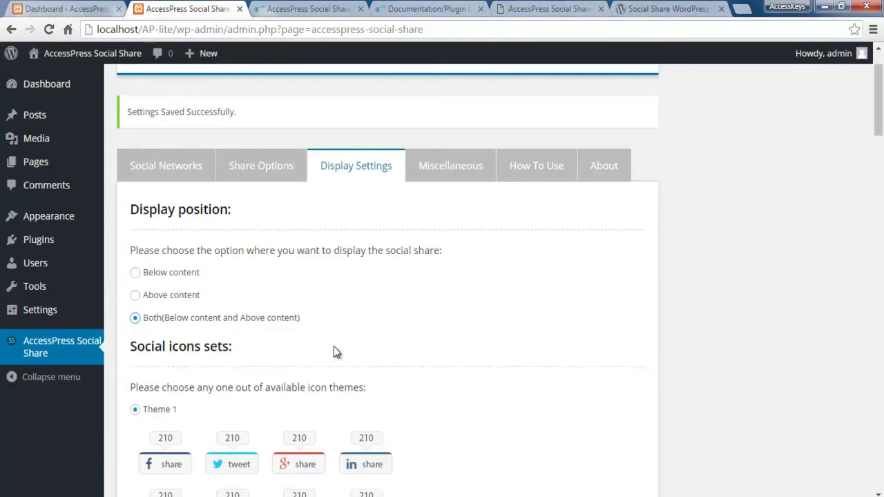
left_click(135, 273)
- Examine the available social icon sets, from Theme 1 through Theme 6
scroll(468, 387, "down", 2)
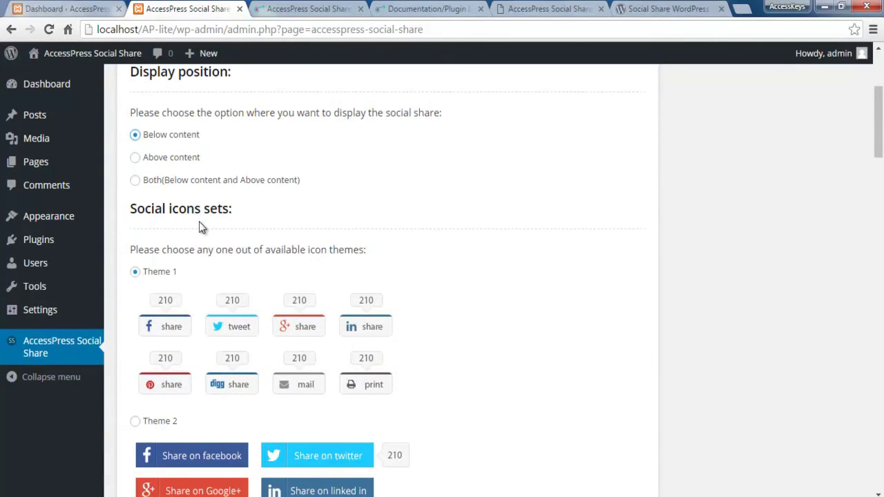
scroll(328, 367, "down", 2)
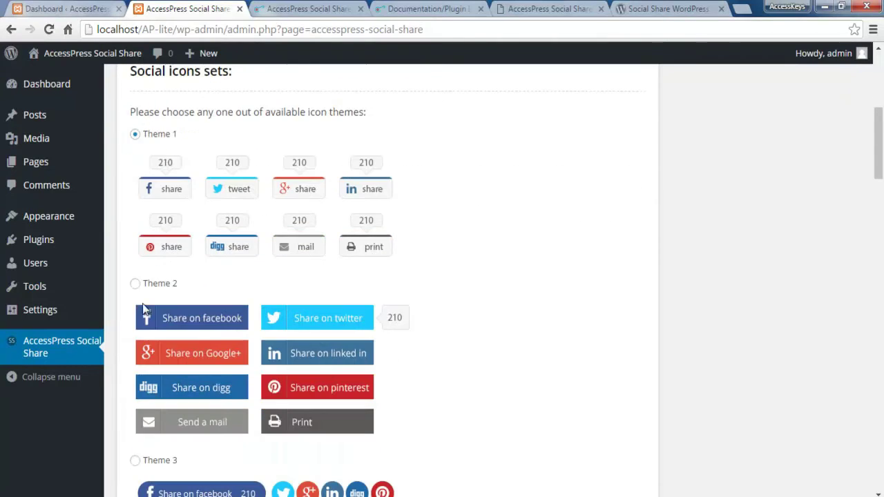
scroll(255, 306, "down", 3)
scroll(243, 341, "down", 2)
scroll(280, 375, "down", 2)
scroll(363, 389, "down", 2)
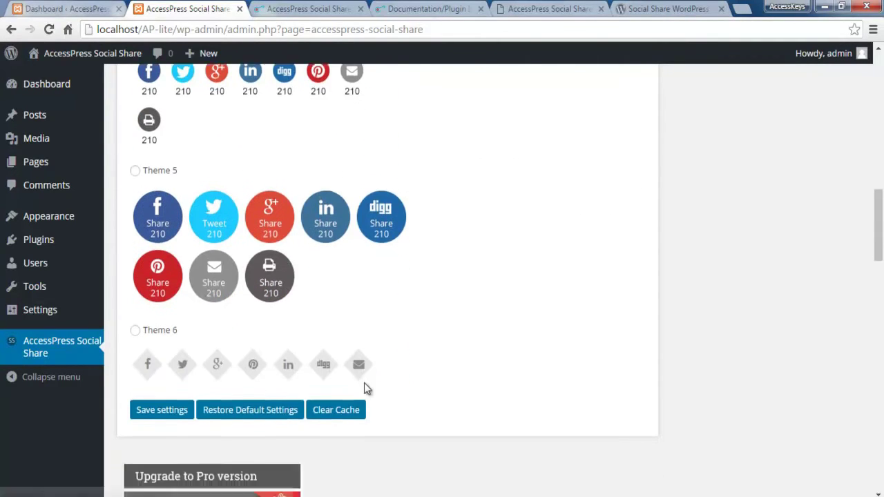
scroll(417, 370, "up", 9)
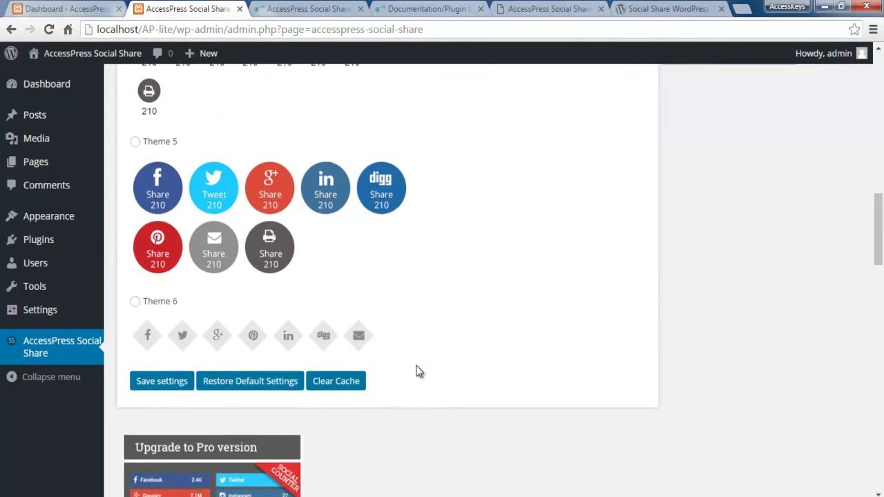
scroll(351, 327, "up", 2)
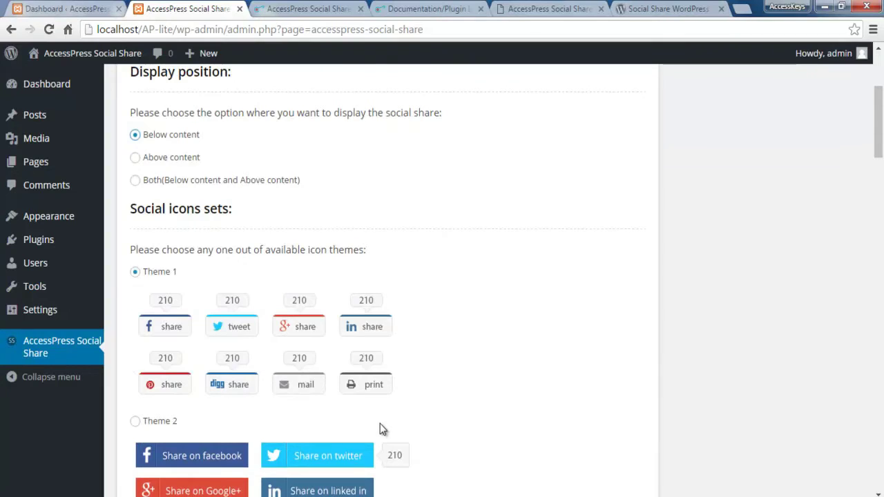
scroll(308, 407, "down", 4)
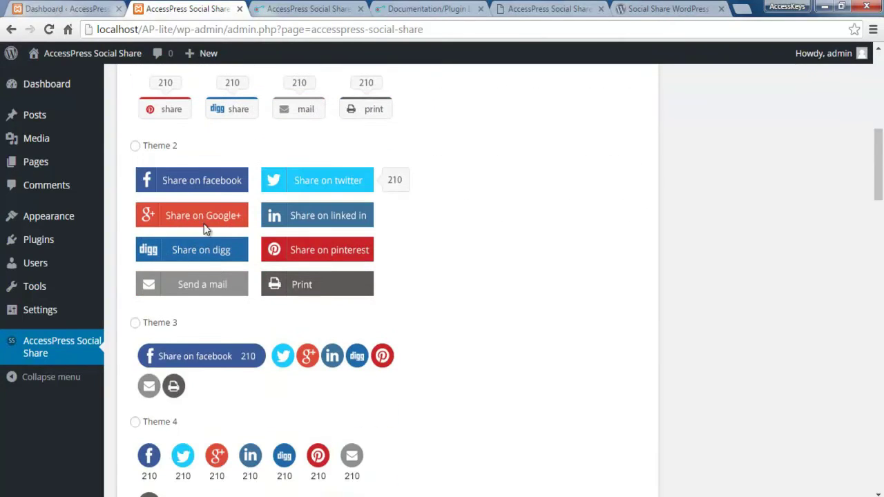
scroll(453, 369, "down", 3)
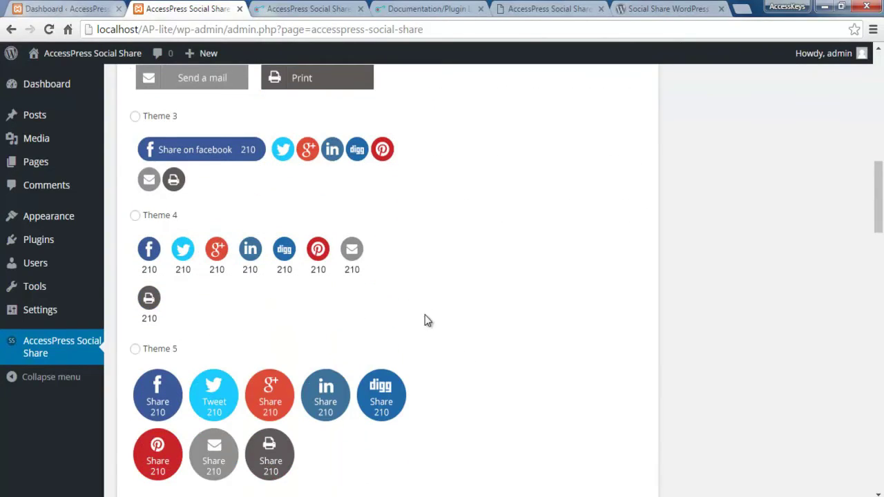
scroll(344, 361, "down", 2)
scroll(344, 361, "up", 4)
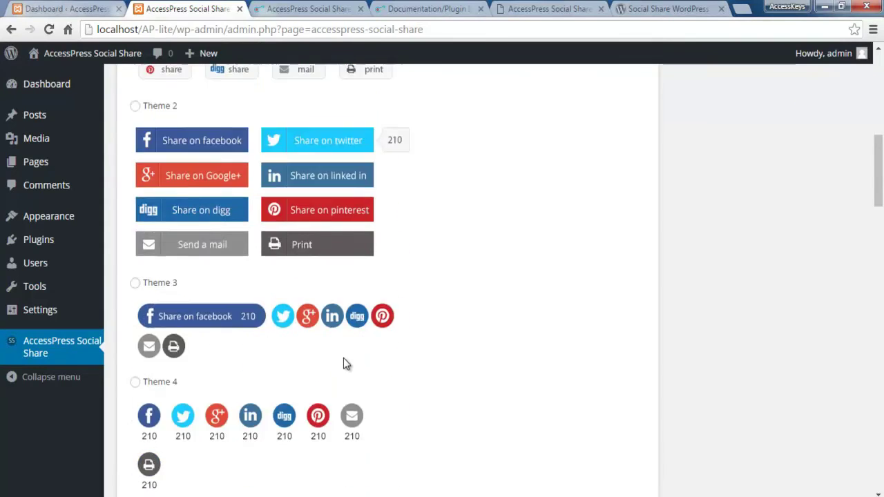
- Keep Theme 1 as the icon theme and save the display settings
scroll(316, 271, "up", 3)
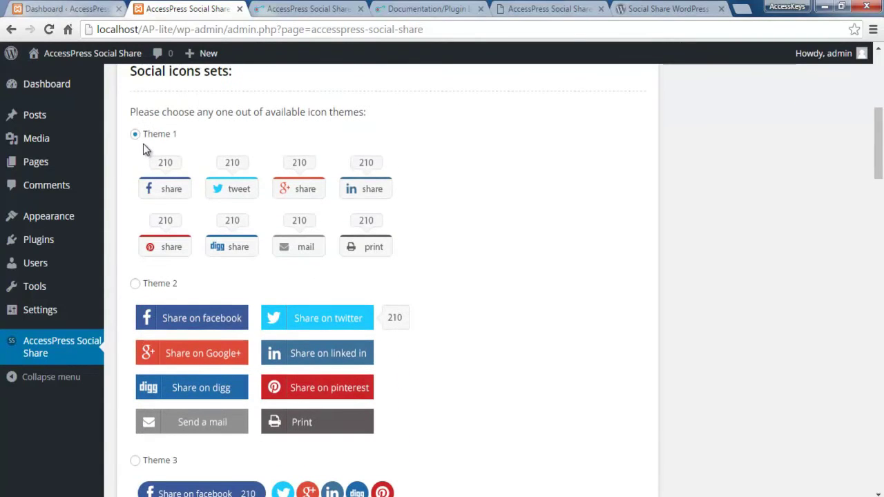
scroll(312, 420, "down", 7)
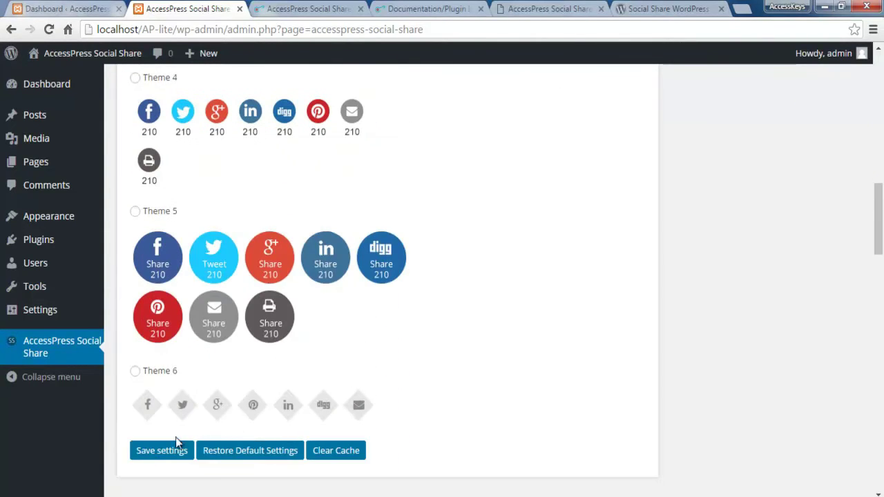
left_click(177, 449)
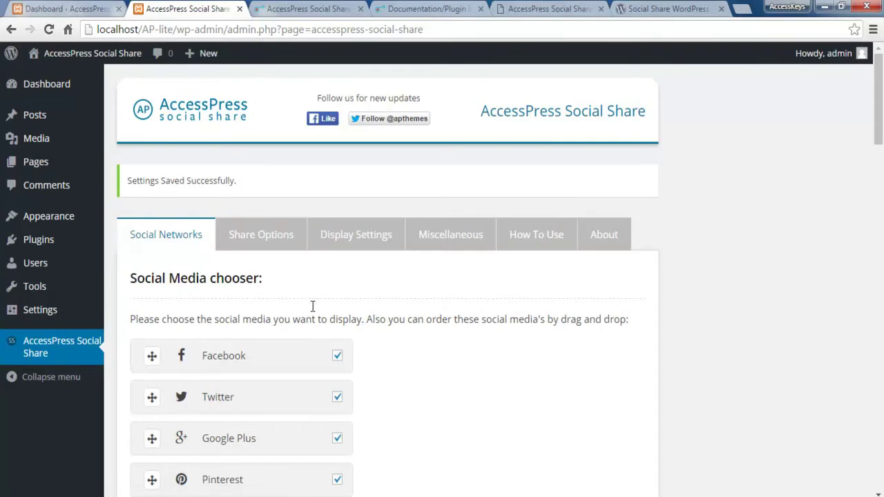
- Review the miscellaneous settings and leave the option to disable the plugin's frontend assets at No
left_click(434, 236)
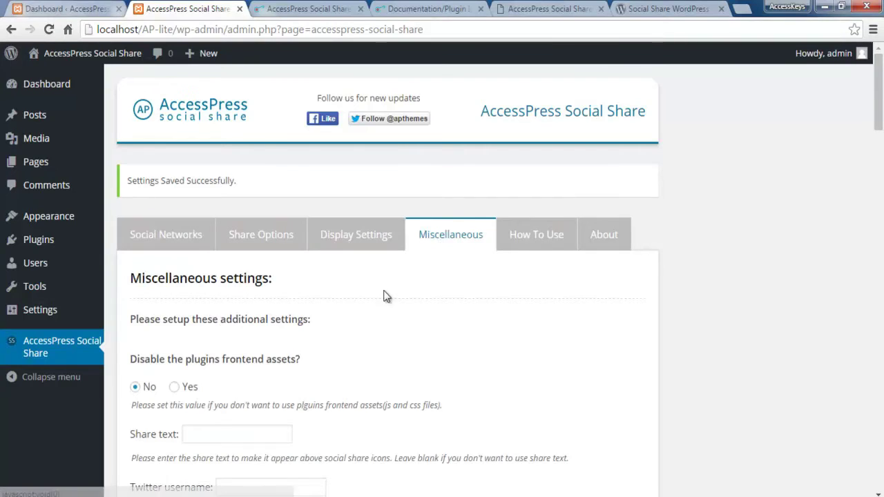
scroll(364, 366, "down", 10)
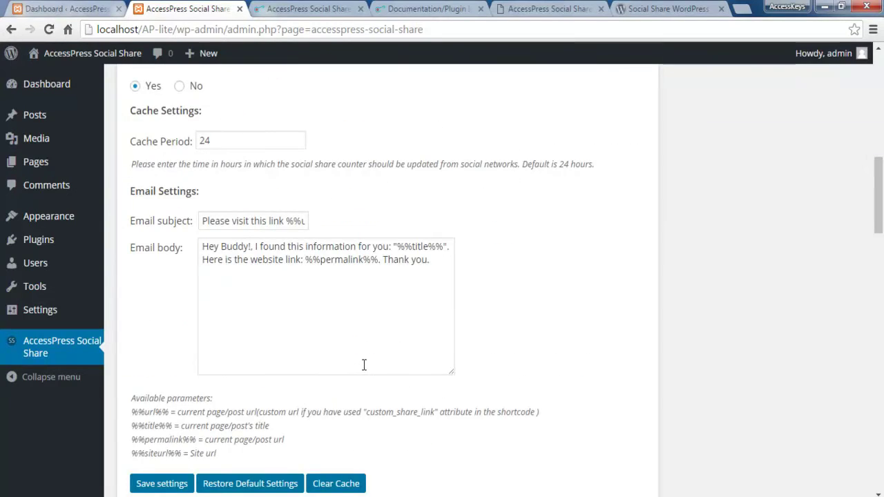
scroll(366, 355, "up", 10)
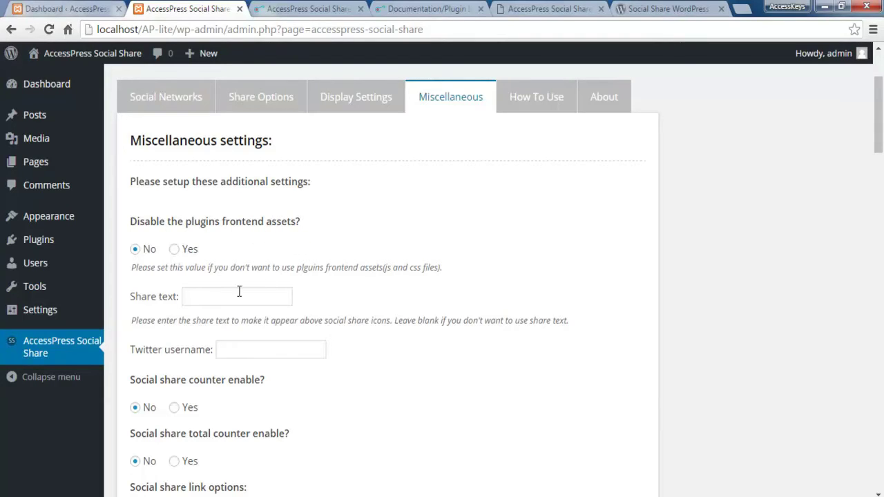
left_click(177, 250)
left_click(136, 250)
- Set the share text above the social icons to "Share It If you Like"
scroll(195, 268, "down", 1)
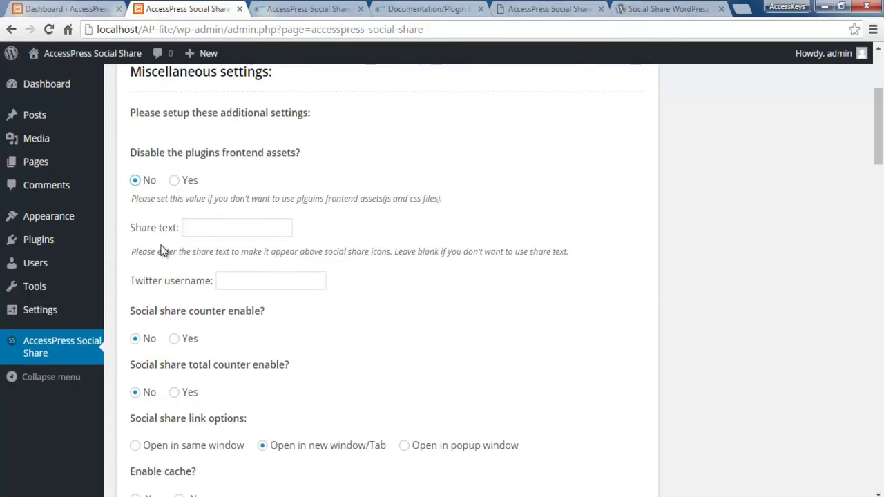
left_click(194, 231)
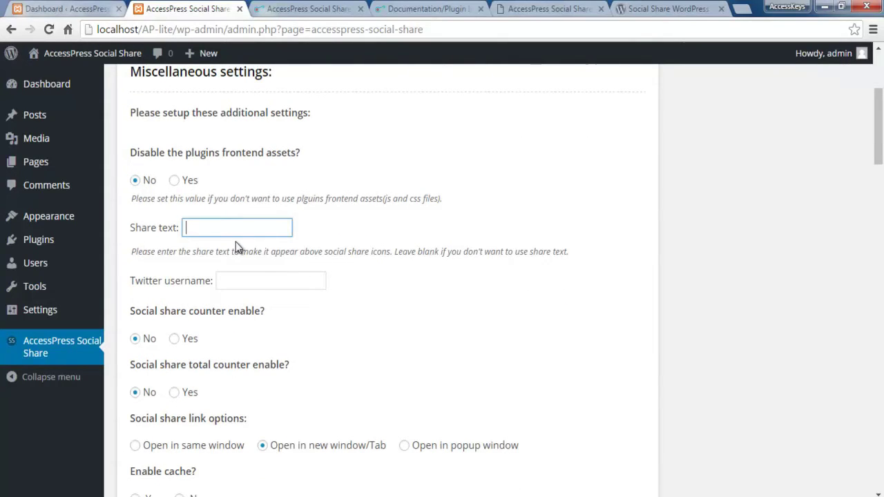
type("Share it If you Like")
key("Left")
key("Left")
key("Left")
key("Left")
key("Left")
key("Left")
key("Left")
key("Left")
type("I")
- Set the Twitter username in the miscellaneous settings to apthemes
scroll(345, 401, "down", 2)
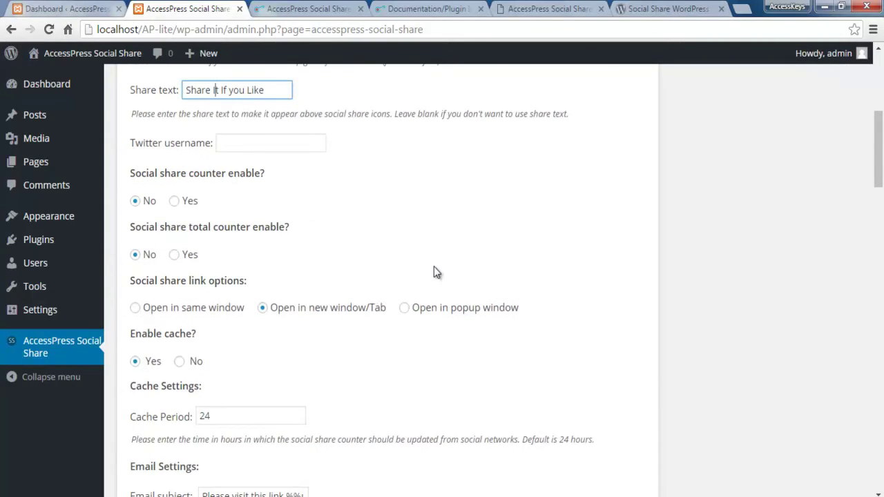
scroll(434, 267, "up", 1)
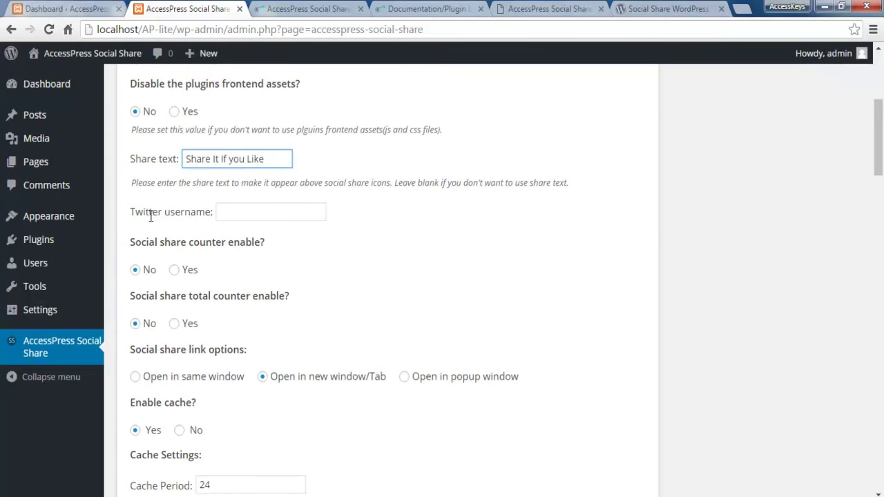
left_click(241, 215)
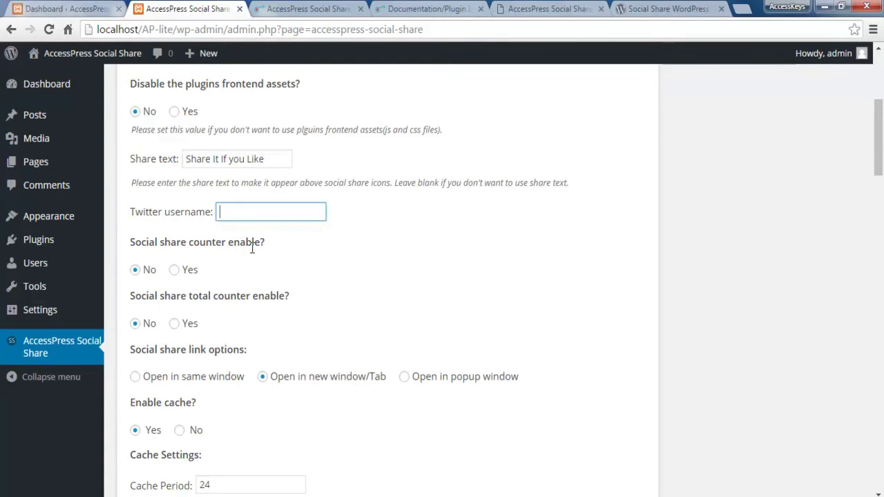
type("A")
key("BackSpace")
type("apthemes")
left_click(453, 302)
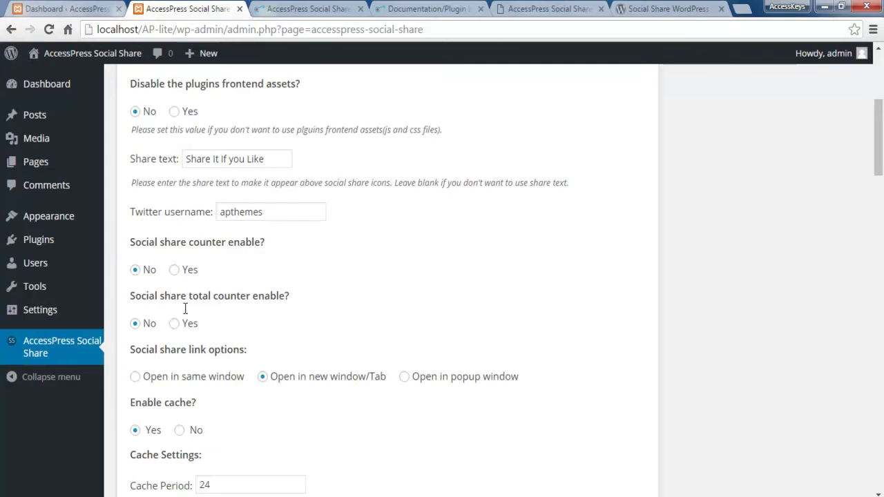
- Enable the social share counter and open the NewShareCounts website in a new browser tab
left_click(175, 270)
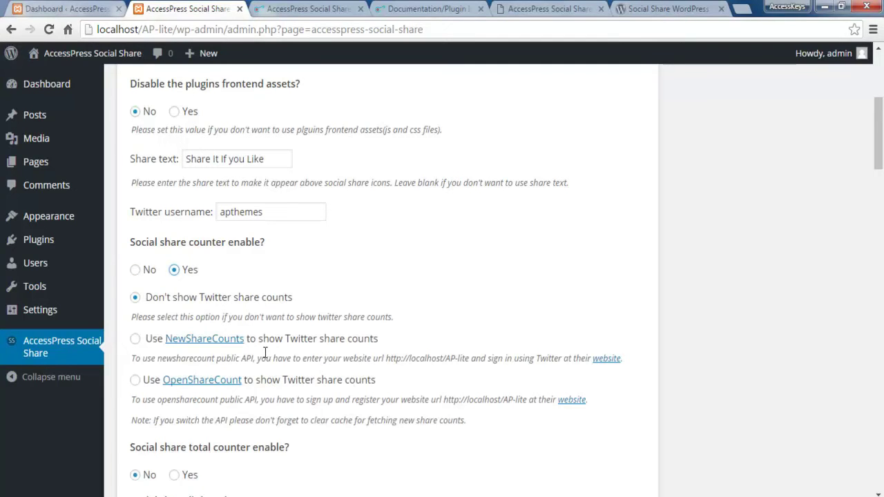
scroll(231, 318, "down", 1)
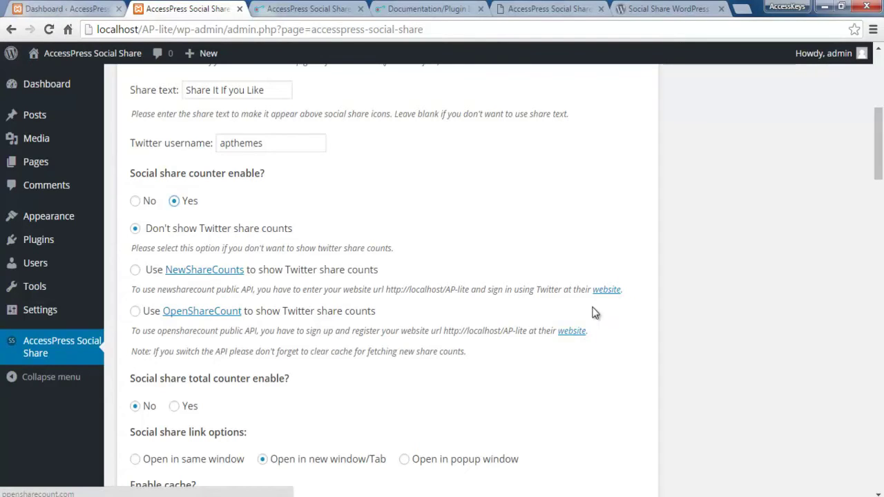
right_click(605, 290)
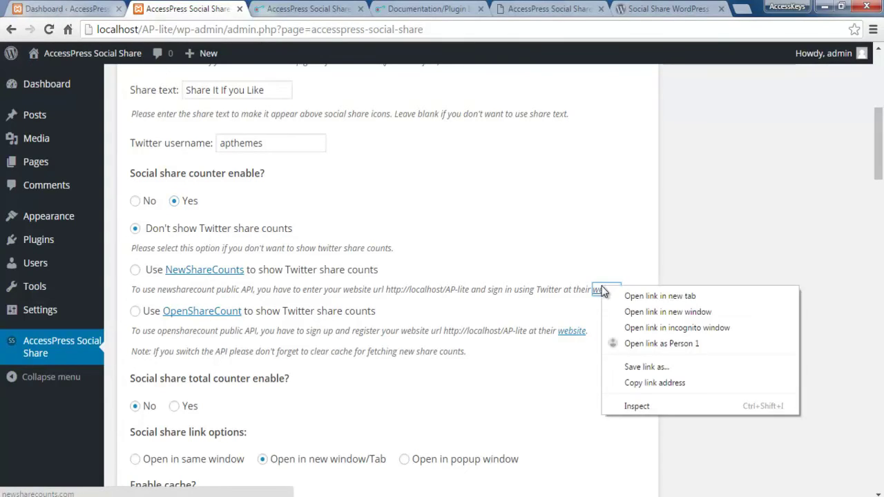
left_click(625, 295)
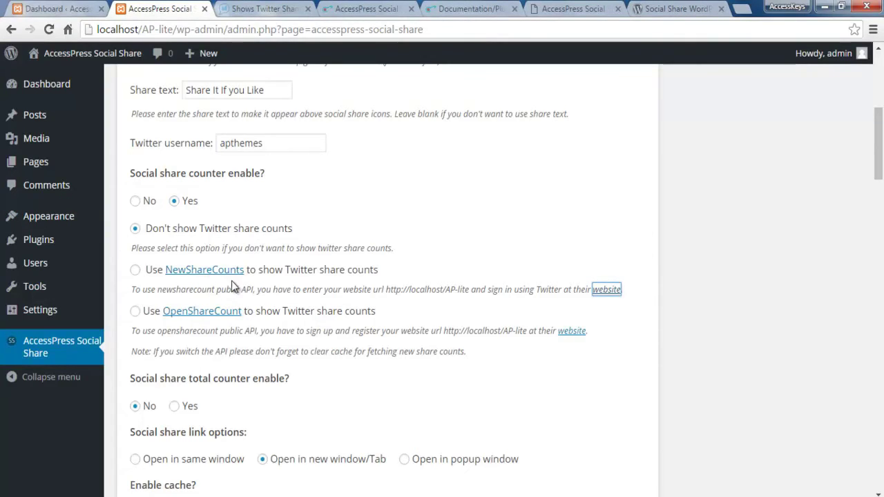
key("ctrl+Tab")
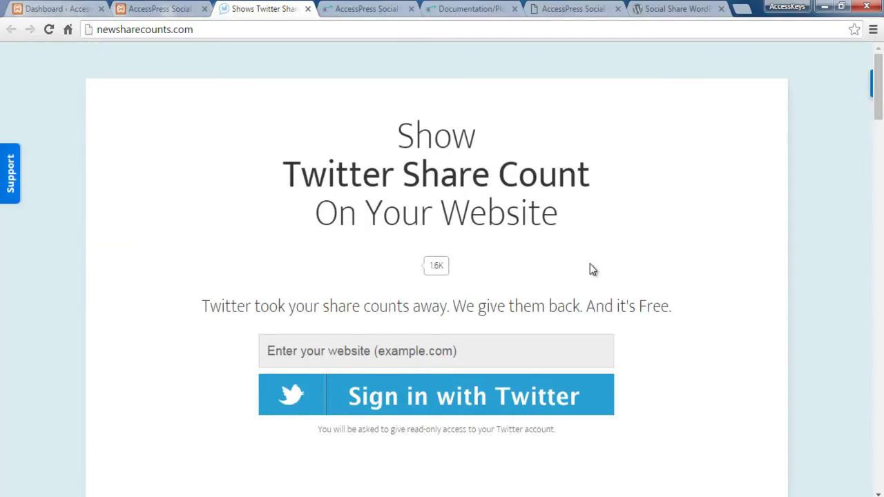
left_click(456, 358)
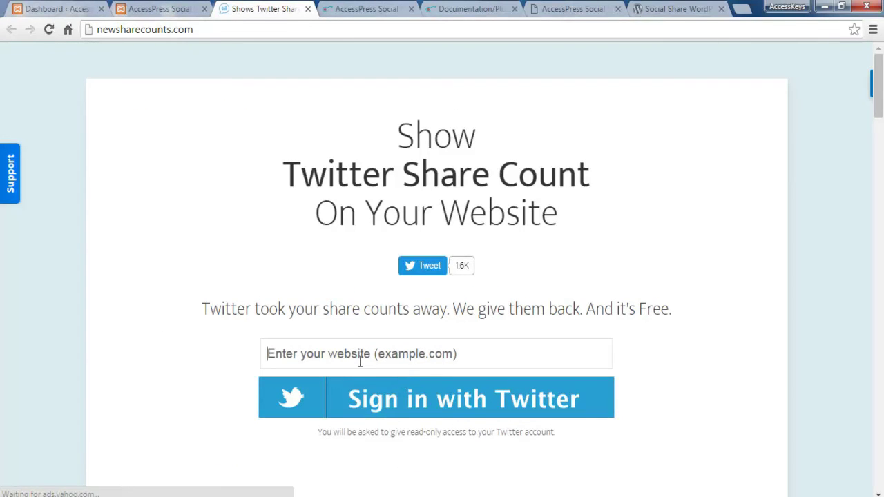
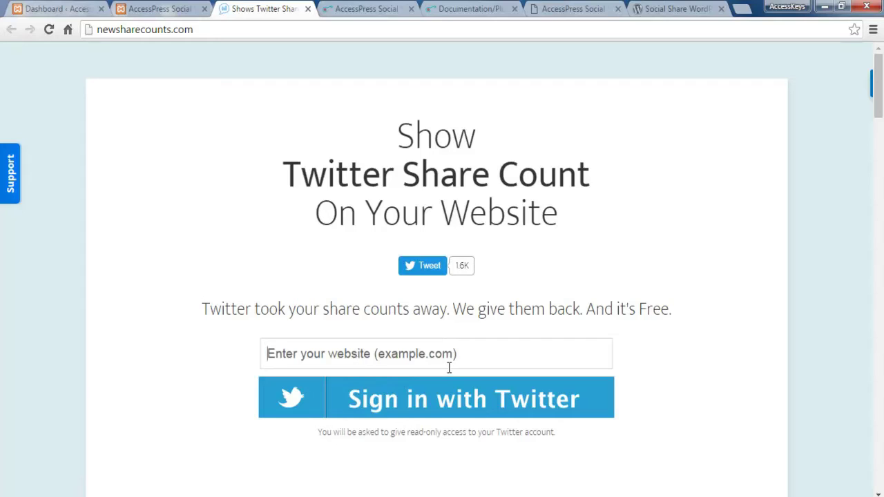
left_click(465, 360)
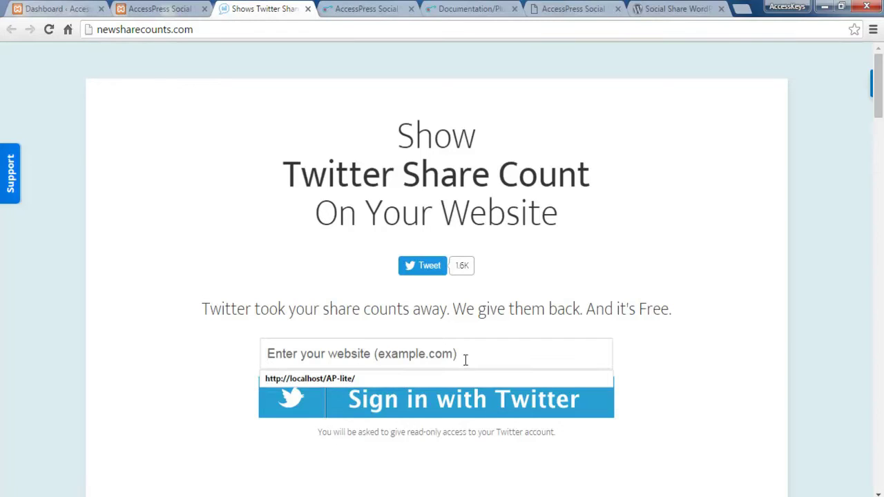
left_click(344, 378)
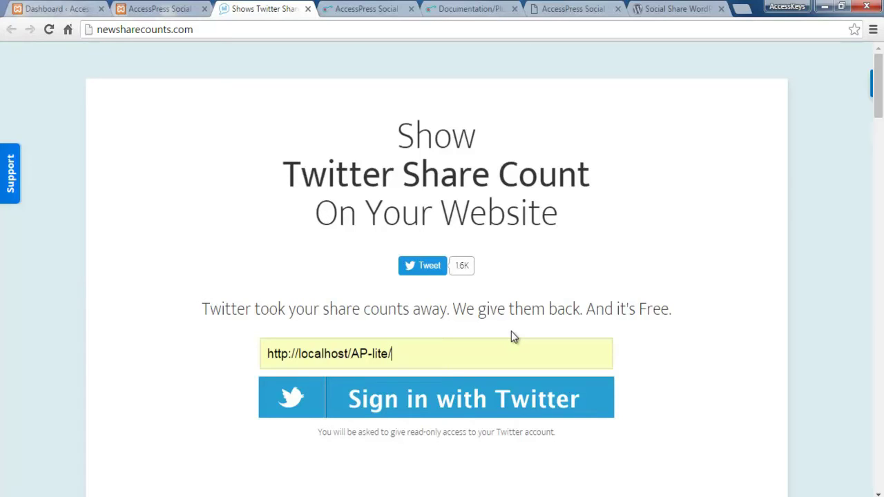
- Return to the AccessPress Social Share settings and enable the social share total counter
left_click(183, 11)
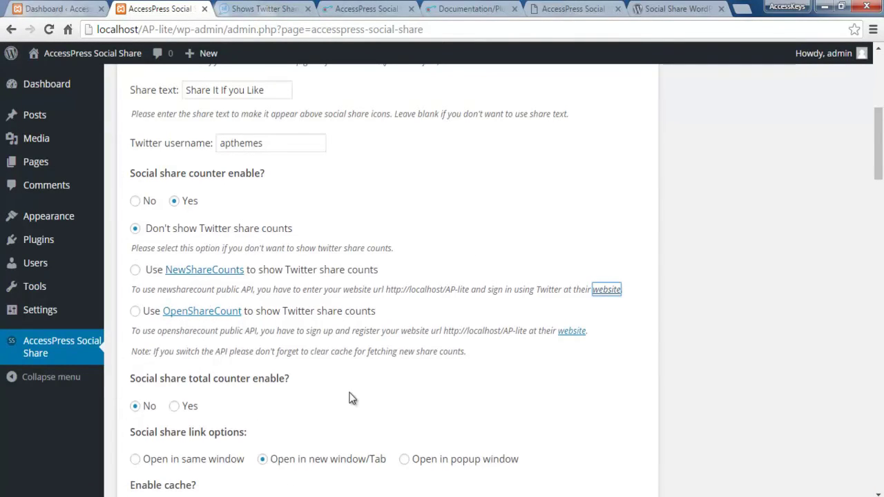
scroll(351, 399, "down", 3)
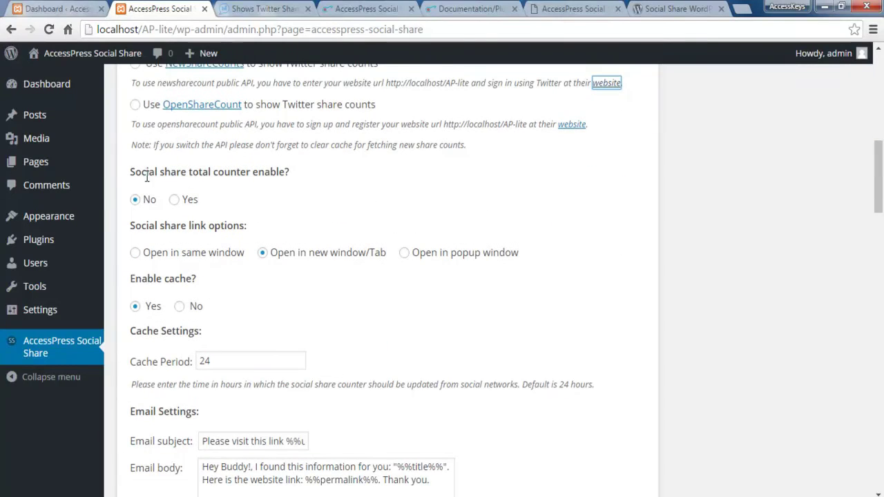
left_click(275, 188)
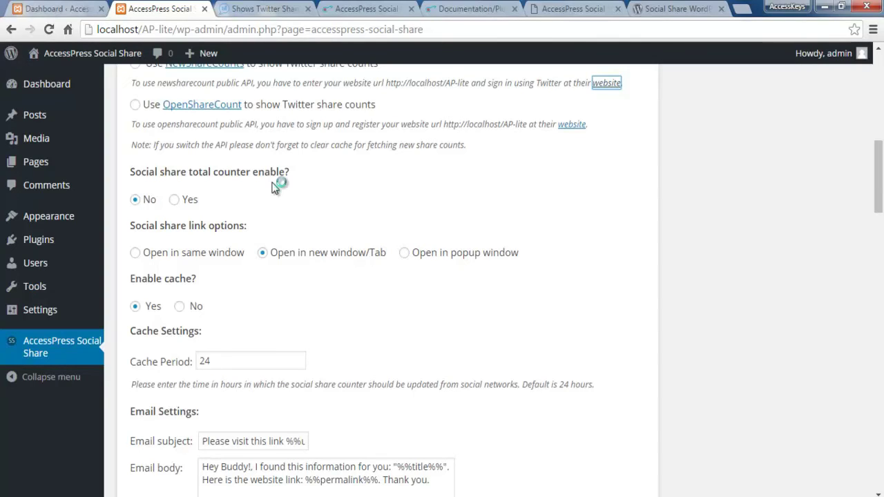
left_click(177, 200)
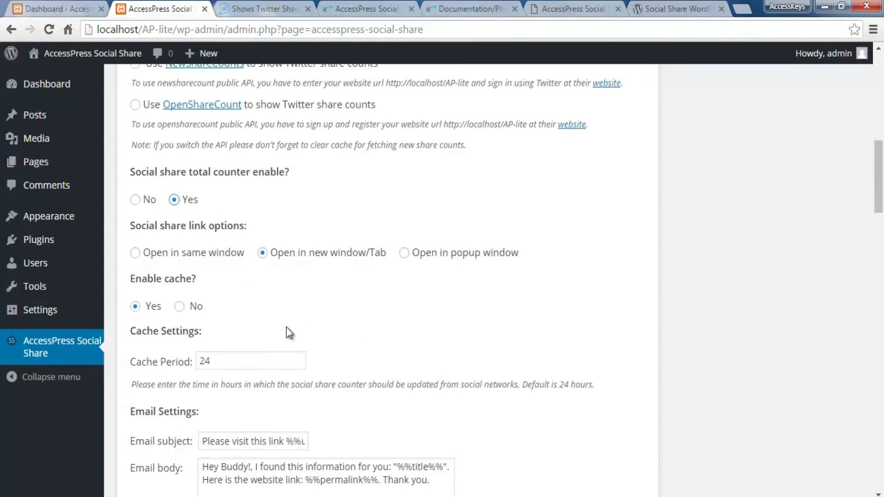
- Review the link, cache and email settings, including the email subject and body, and save the plugin settings
scroll(196, 329, "down", 1)
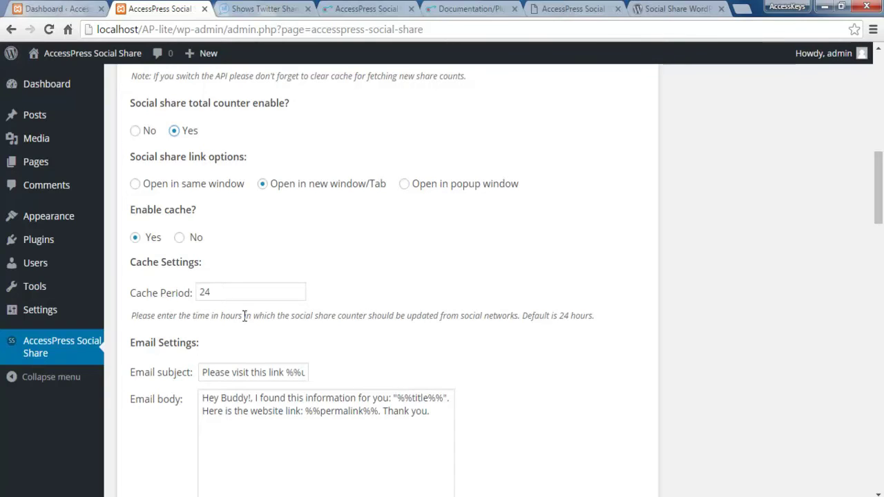
scroll(305, 367, "down", 2)
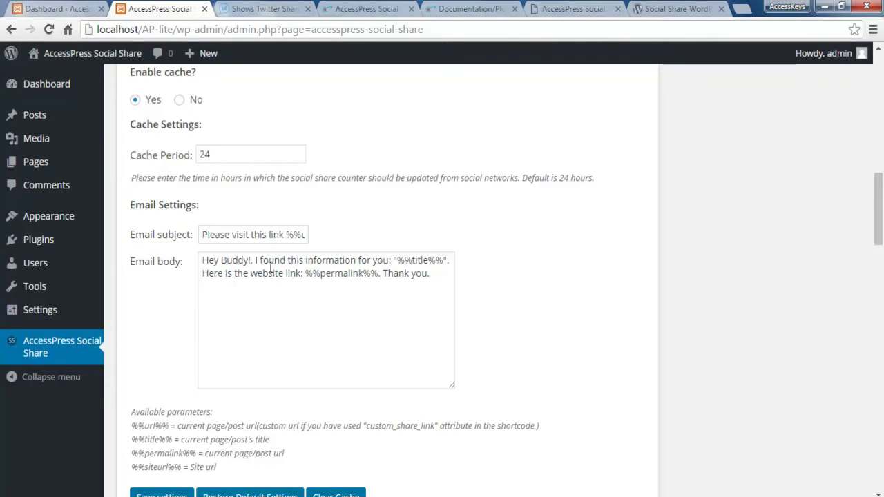
left_click_drag(199, 235, 369, 234)
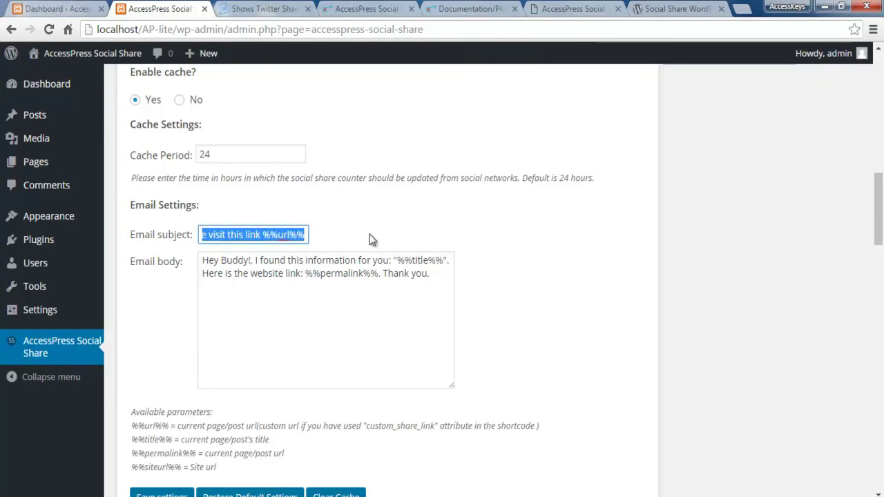
left_click_drag(202, 260, 450, 281)
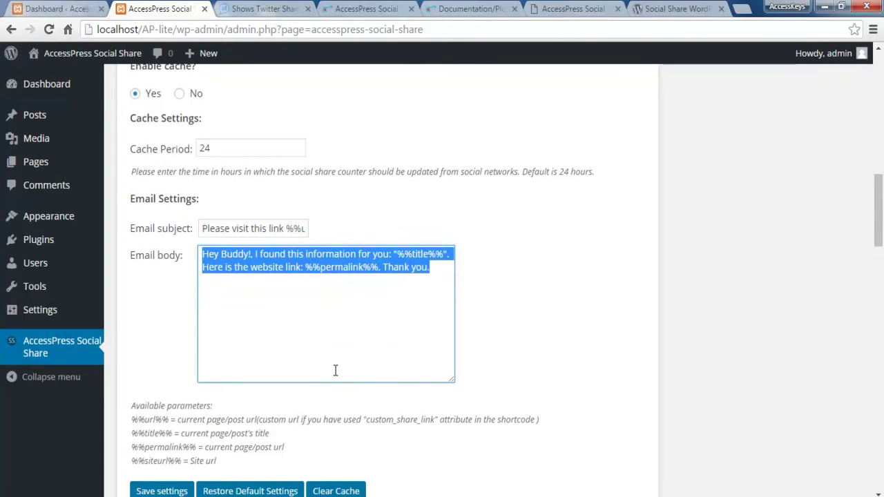
scroll(336, 369, "down", 2)
left_click(170, 370)
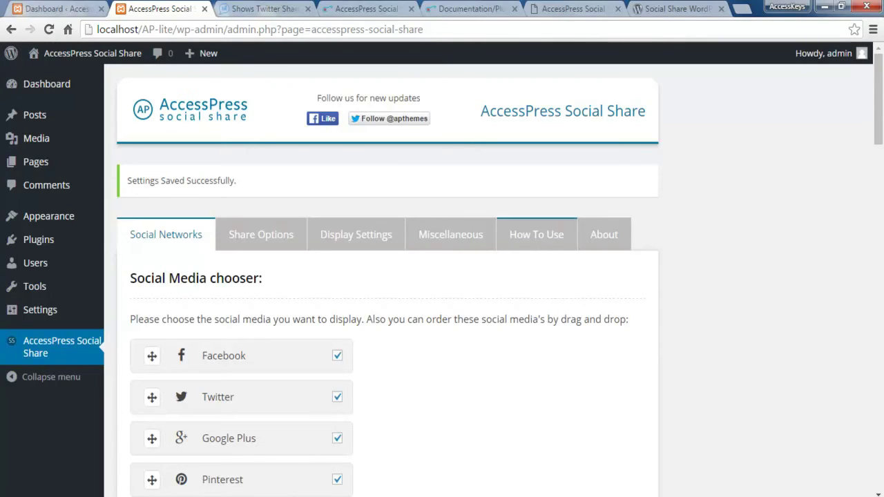
- Start a new post in a separate browser tab, close the NewShareCounts page, and title the post "Sample Post"
mouse_move(26, 116)
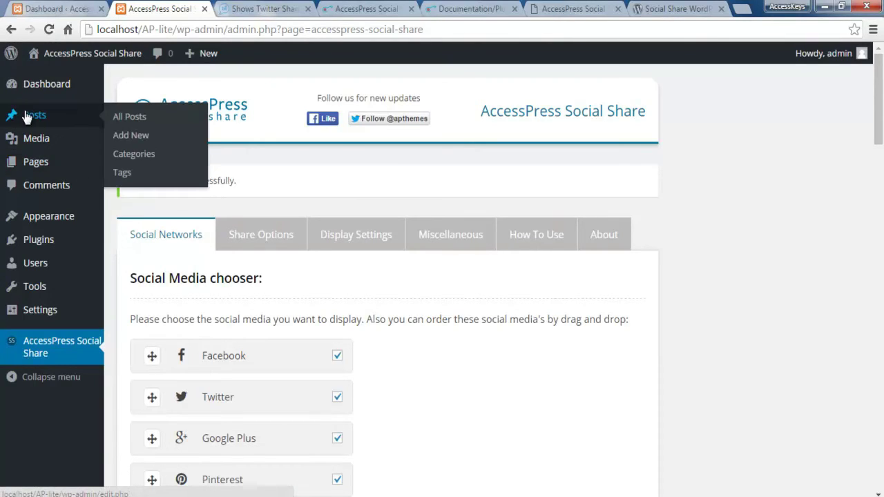
right_click(136, 135)
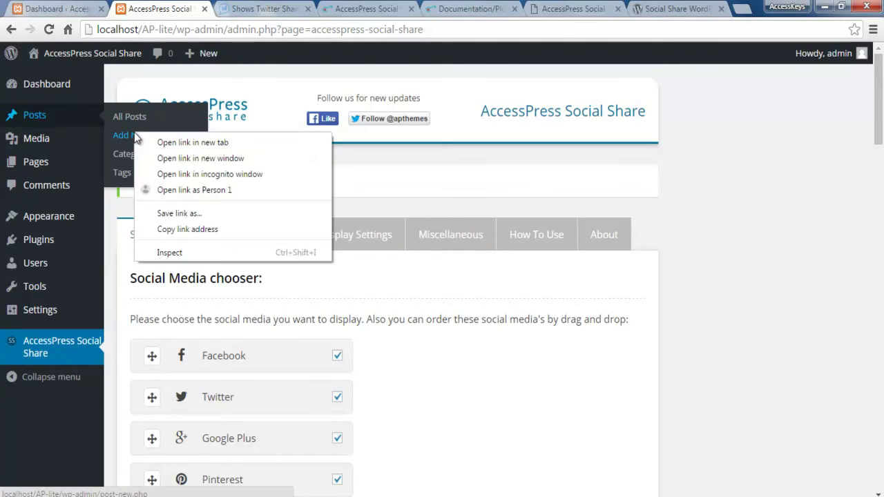
left_click(159, 143)
left_click_drag(318, 12, 221, 10)
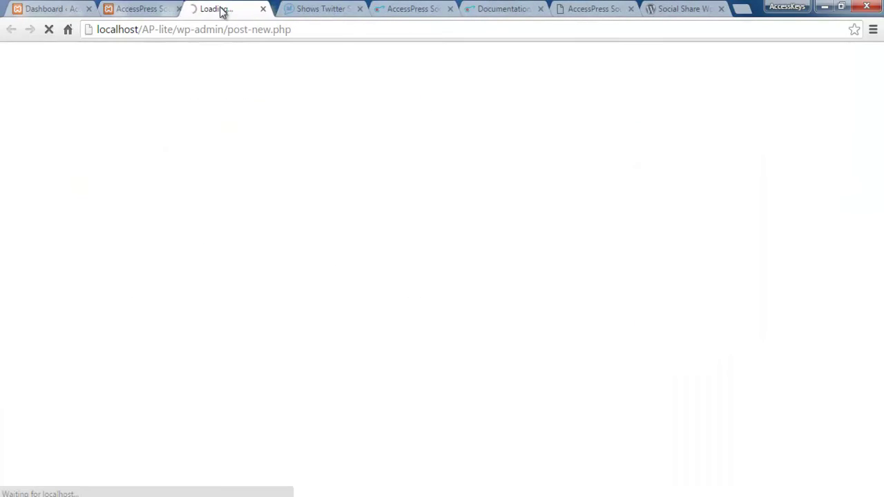
left_click(357, 9)
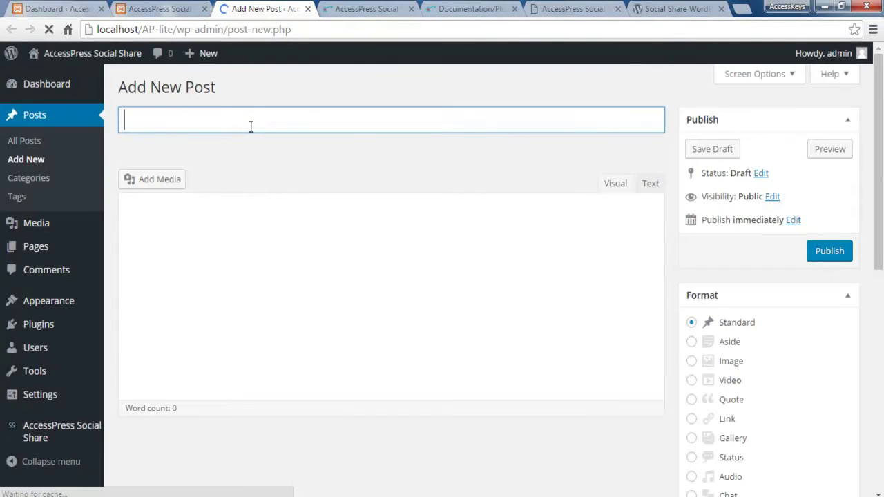
type("SamPle")
key("BackSpace")
type("plePost")
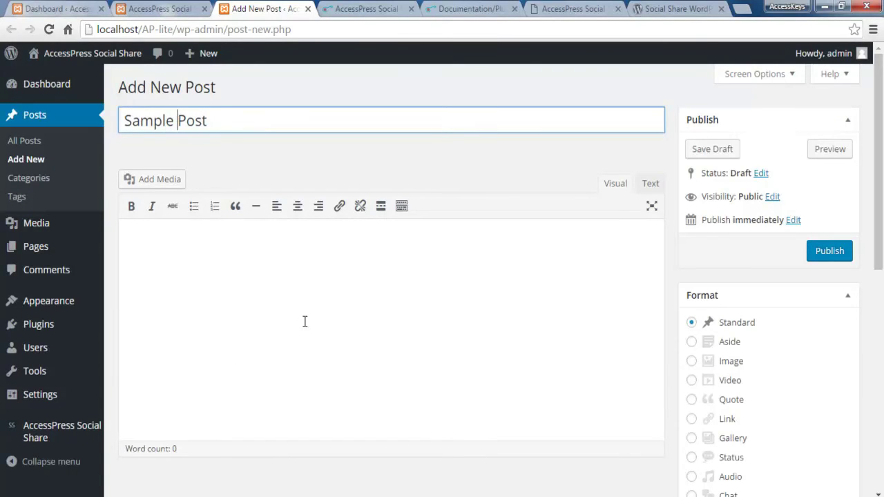
- Copy the plugin description paragraphs from the AccessPress Themes product page into the body of the sample post
left_click(394, 9)
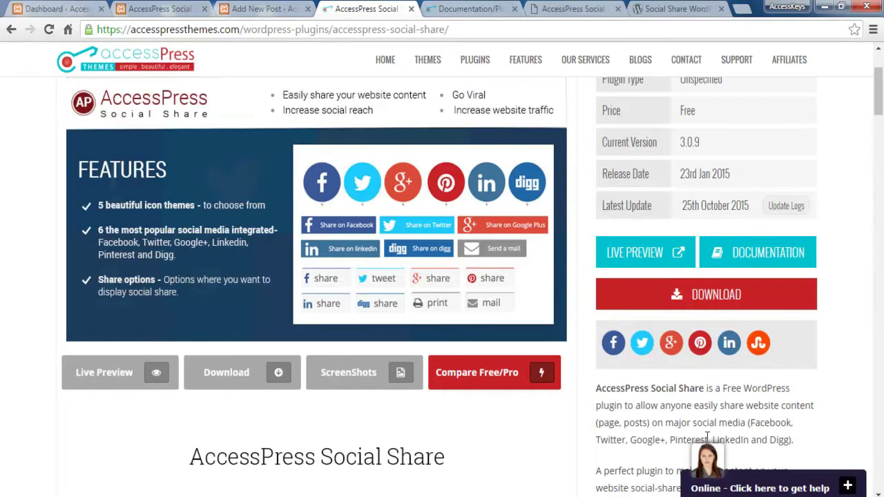
scroll(544, 321, "down", 4)
left_click_drag(596, 113, 783, 302)
key("ctrl+c")
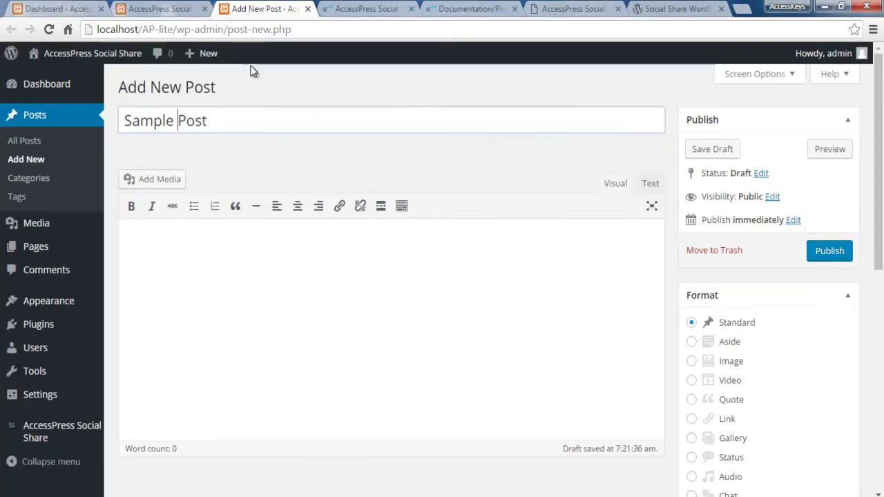
left_click(242, 10)
key("ctrl+v")
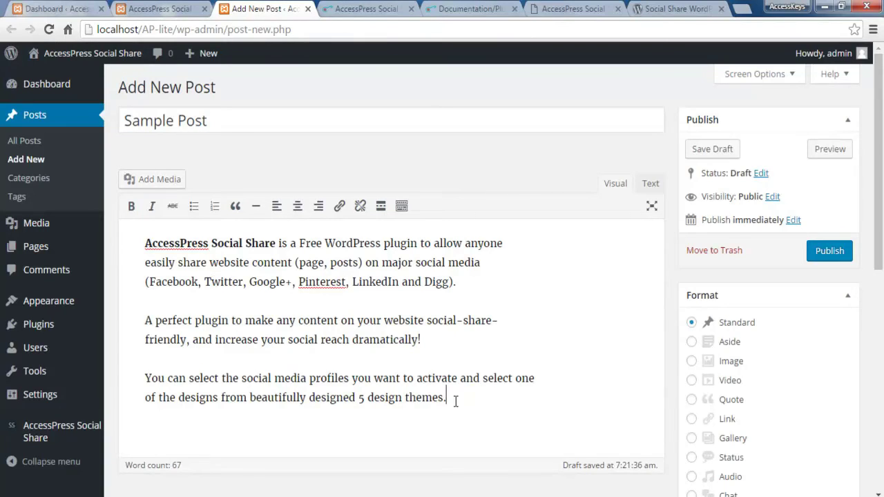
- Check the sample post's category, tag and social share options, and publish the post
scroll(528, 320, "down", 2)
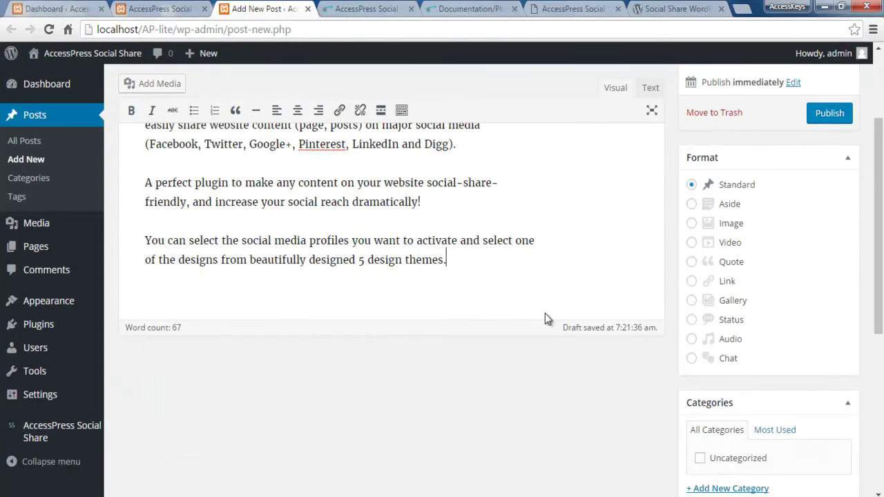
scroll(547, 317, "down", 2)
scroll(815, 346, "down", 1)
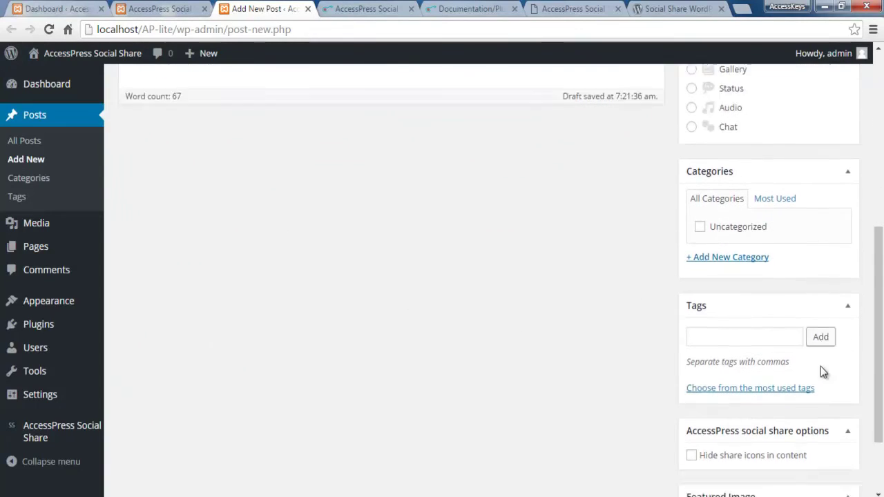
scroll(821, 367, "up", 2)
scroll(821, 372, "up", 3)
left_click(829, 251)
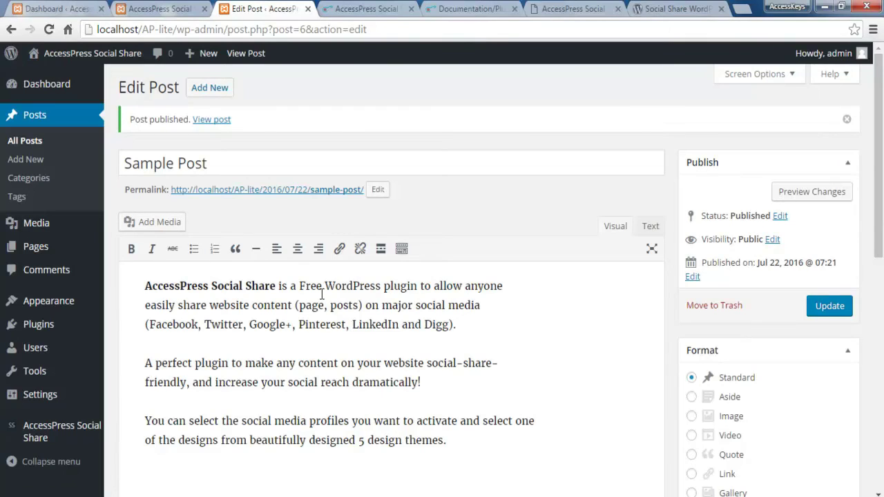
- View the published sample post in a new browser tab and examine the share icons below its content
middle_click(214, 121)
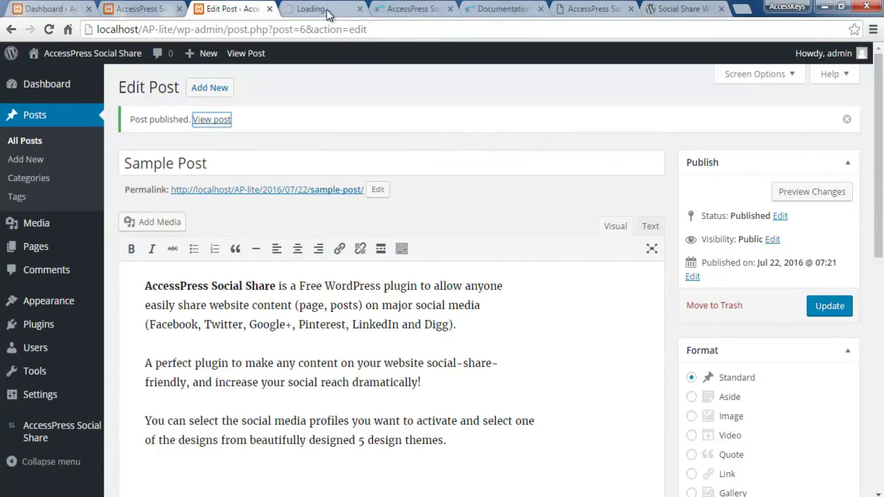
left_click(326, 10)
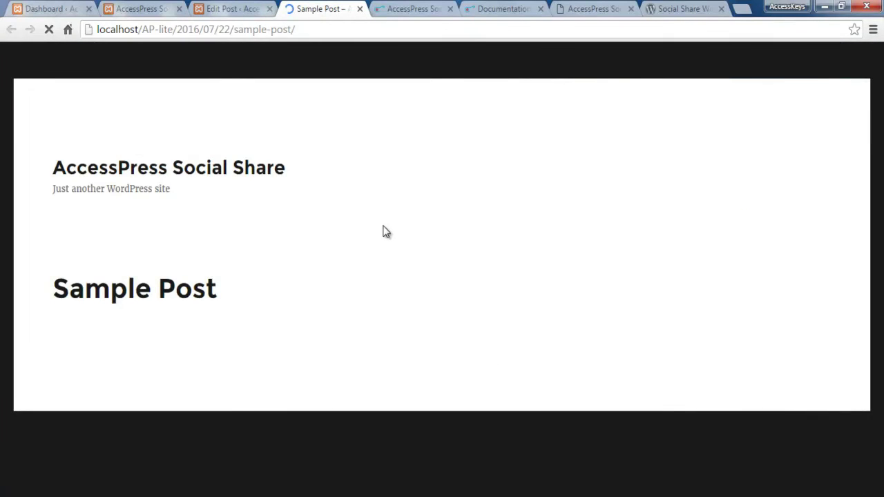
scroll(189, 300, "down", 3)
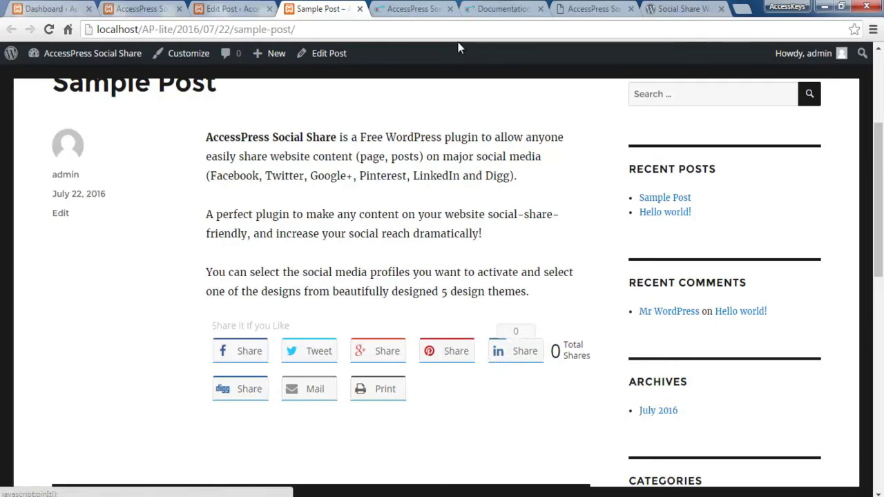
- Return to the plugin settings and review the share options that control where the social icons are displayed
left_click(221, 9)
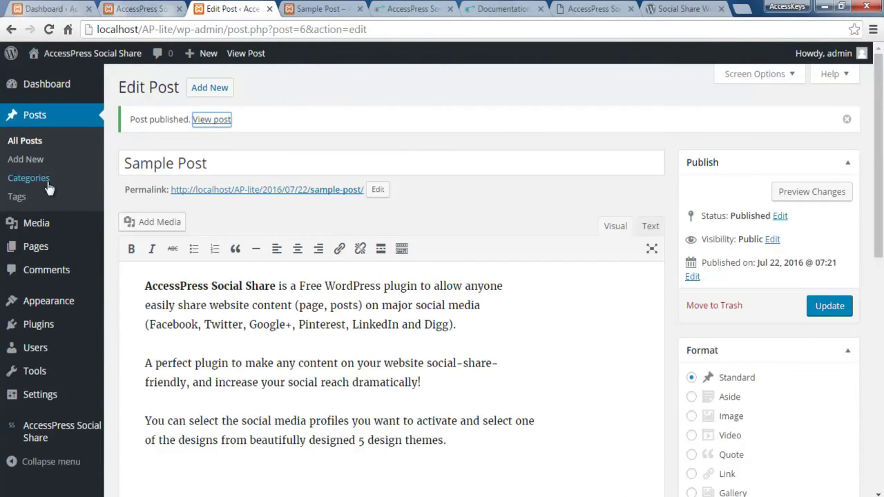
mouse_move(39, 256)
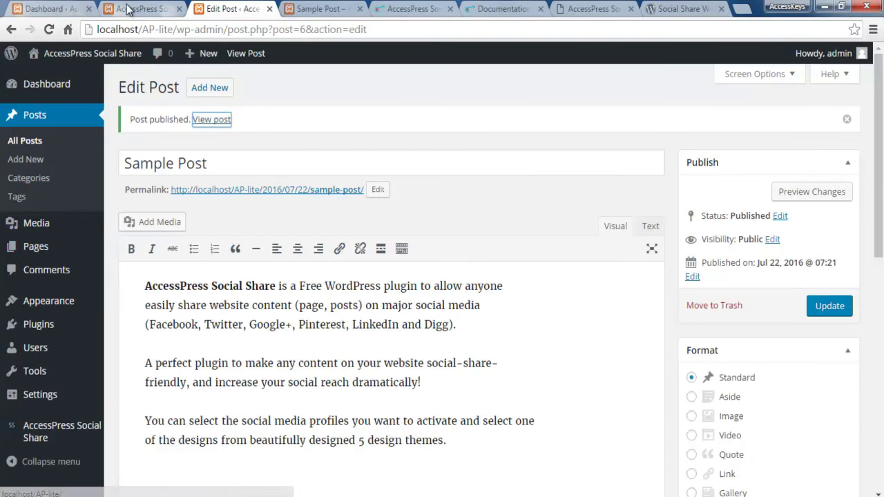
key("ctrl+shift+Tab")
key("ctrl+shift+Tab")
key("ctrl+Tab")
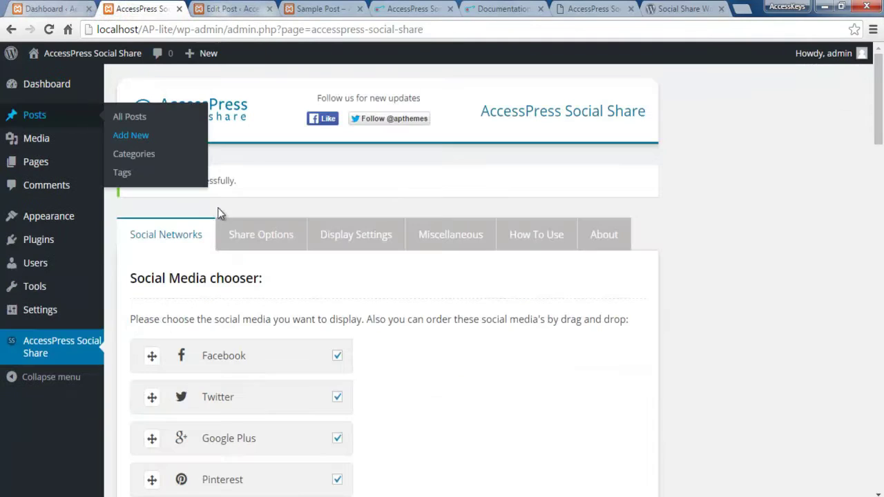
left_click(257, 242)
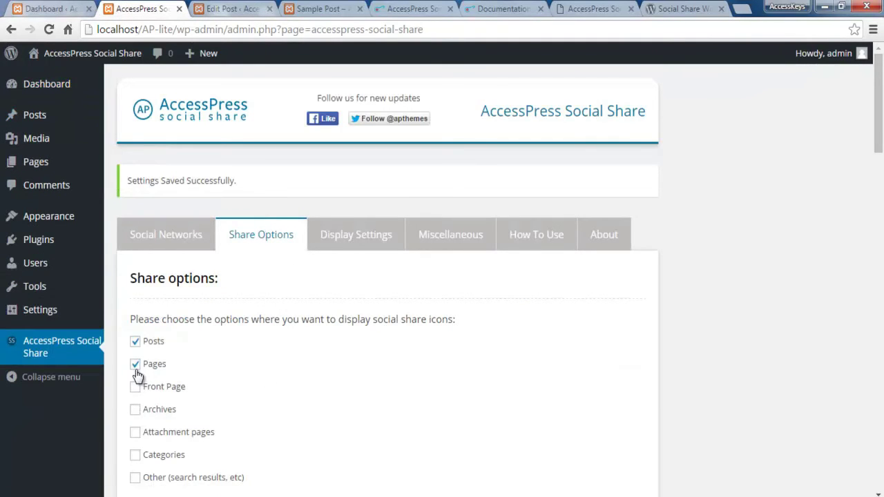
scroll(477, 452, "down", 4)
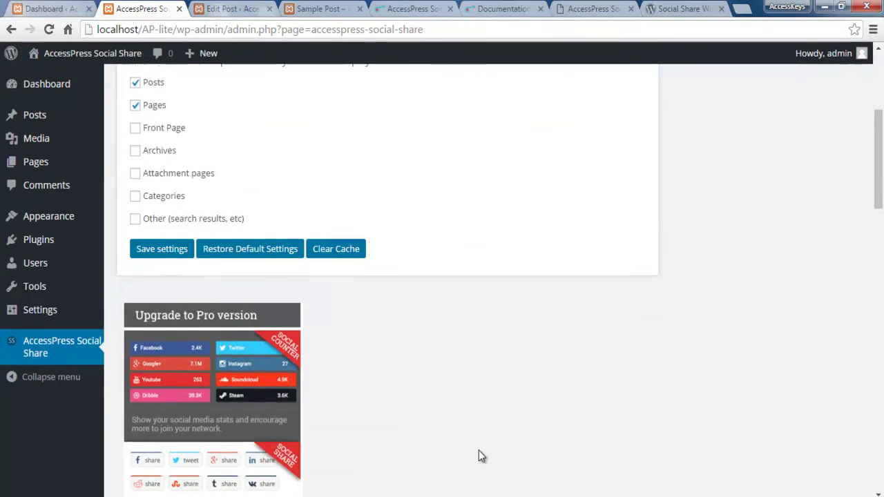
scroll(478, 452, "up", 4)
- Read the plugin's How To Use instructions and select the basic example shortcode [apss_share]
left_click(142, 236)
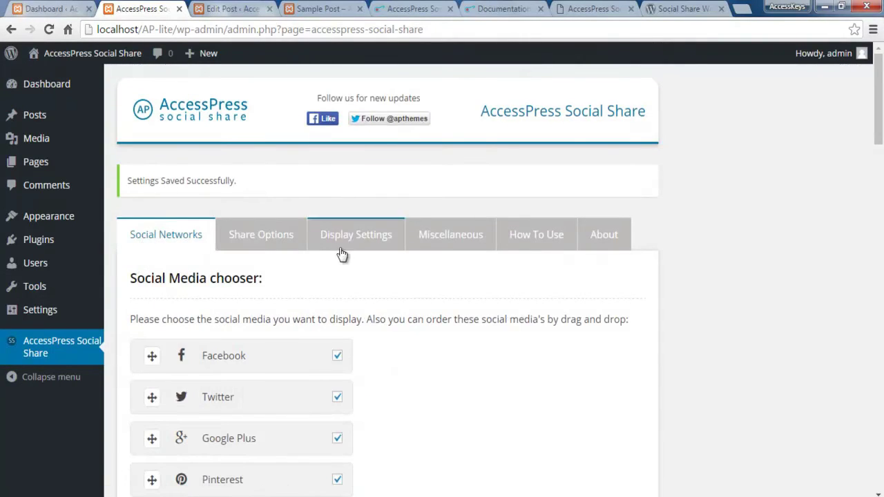
left_click(419, 242)
left_click(516, 251)
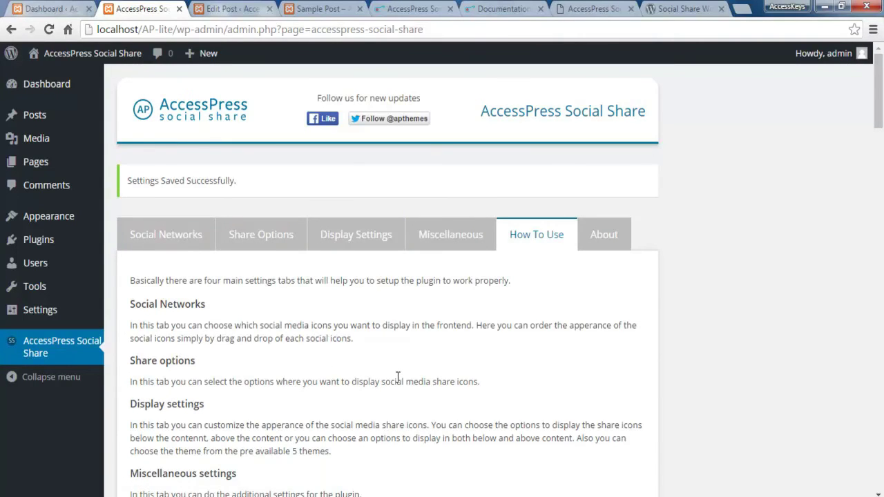
scroll(417, 416, "down", 5)
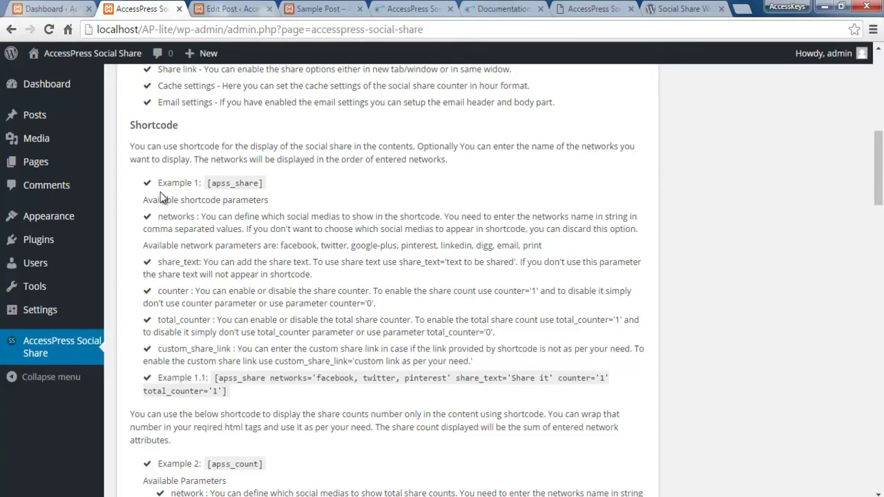
left_click_drag(208, 183, 264, 184)
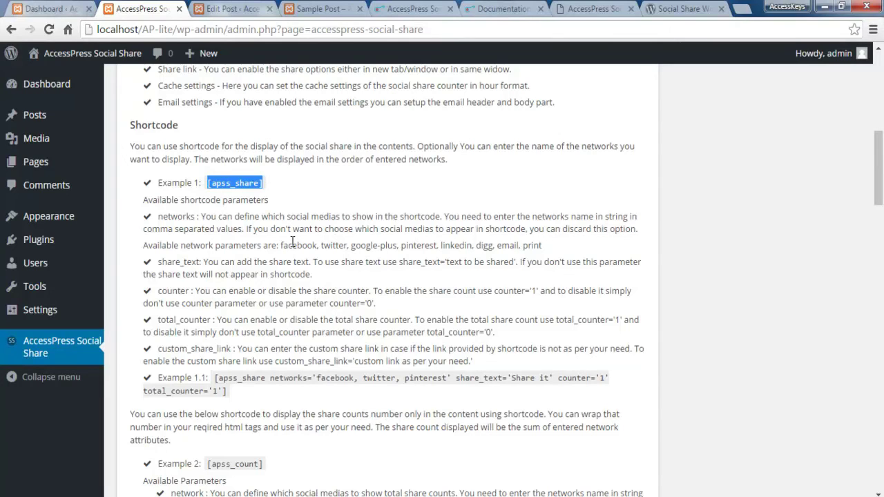
- Start a new post from the Edit Post page and title it "Test Post"
left_click(73, 8)
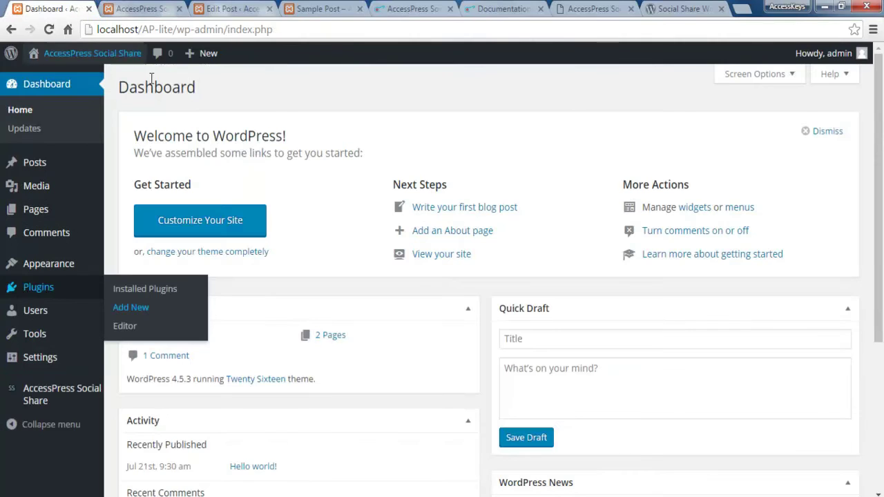
left_click(228, 8)
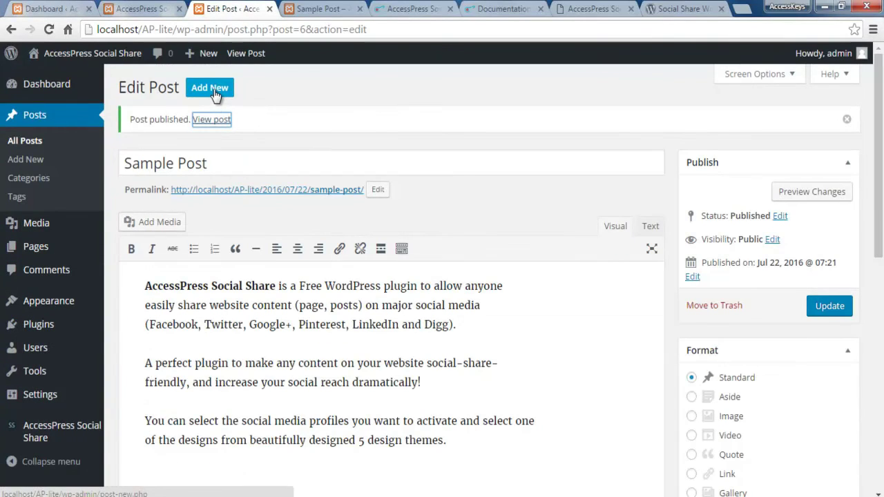
left_click(131, 247)
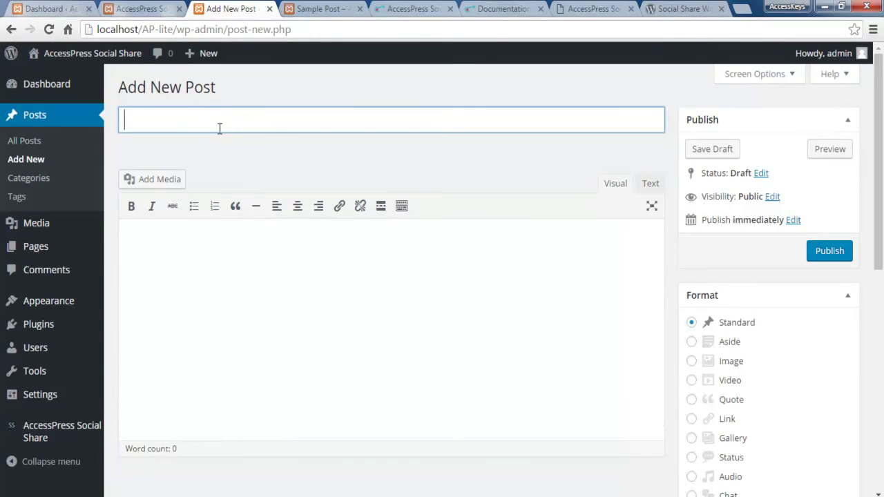
type("Test Post")
- Copy the three-paragraph plugin description from the AccessPress Social Share product page into the body of Test Post
left_click(228, 286)
left_click(412, 9)
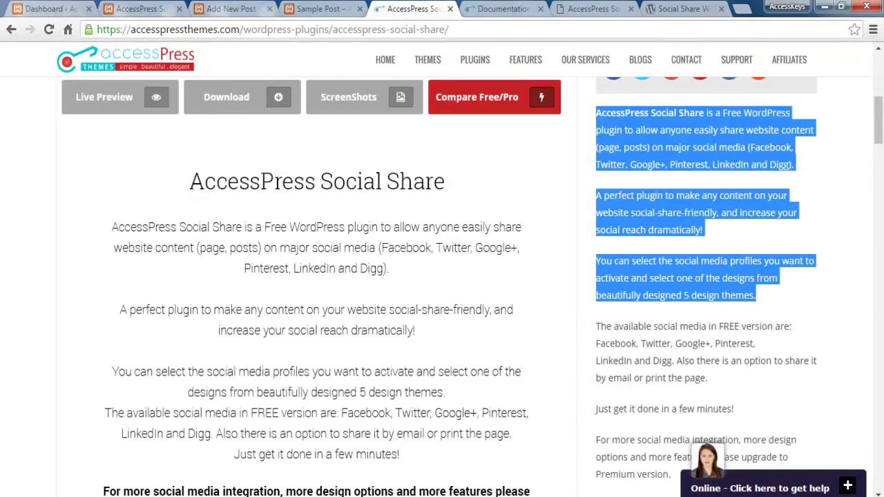
left_click(826, 312)
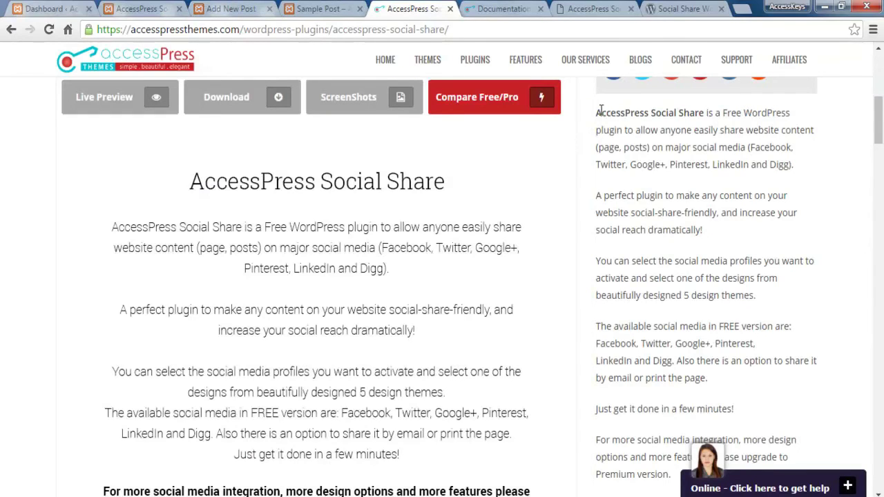
left_click_drag(596, 113, 786, 294)
key("ctrl+c")
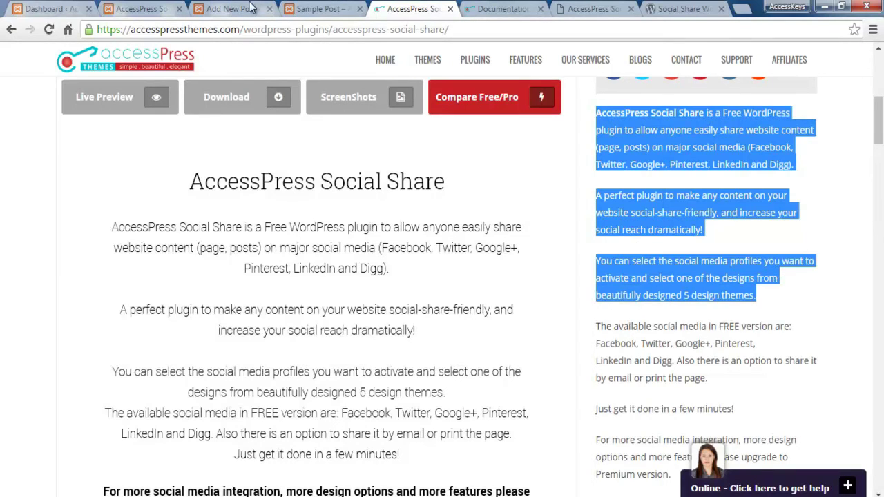
left_click(231, 8)
key("ctrl+v")
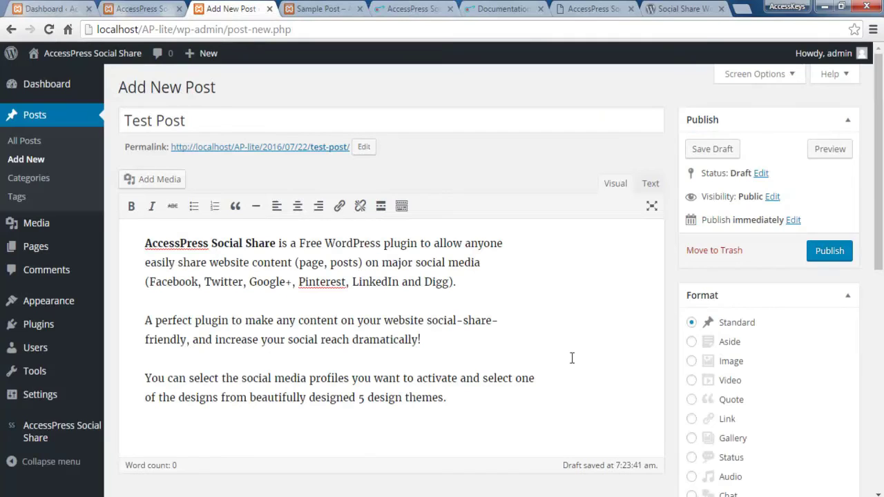
- Insert the shortcode [apss_share] on its own line above the first paragraph of Test Post
left_click(132, 9)
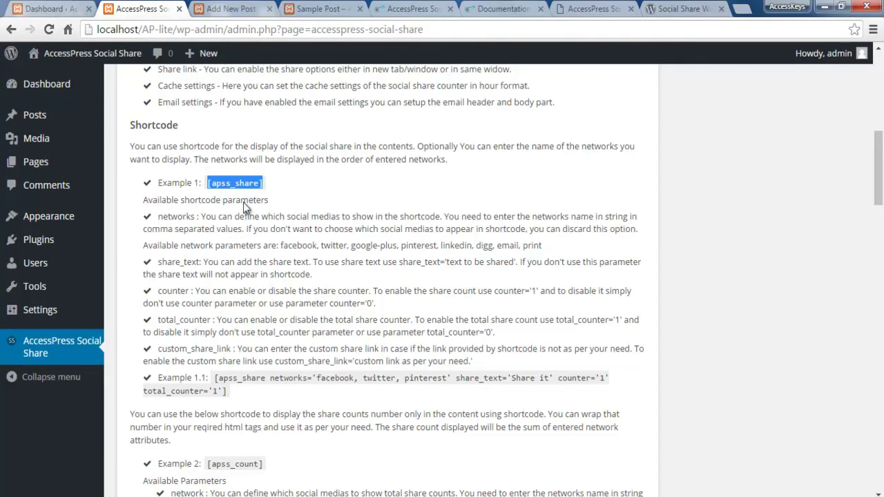
left_click(218, 10)
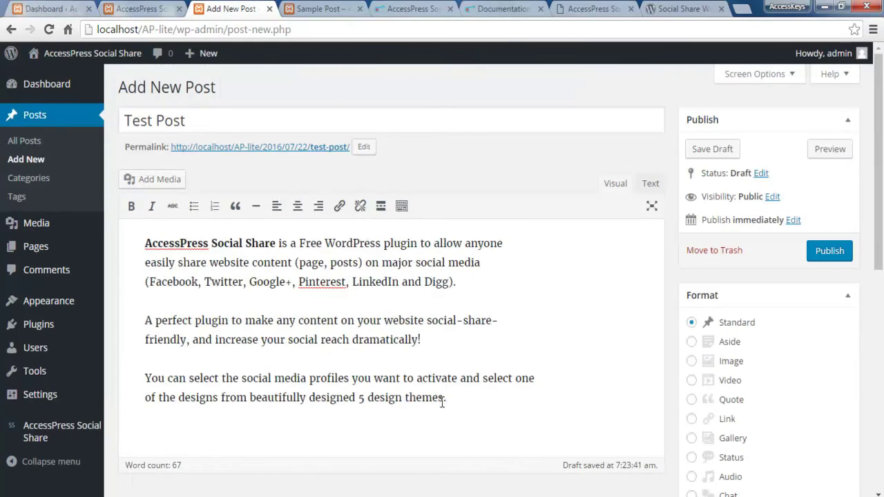
left_click(141, 243)
key("Return")
key("Return")
key("Up")
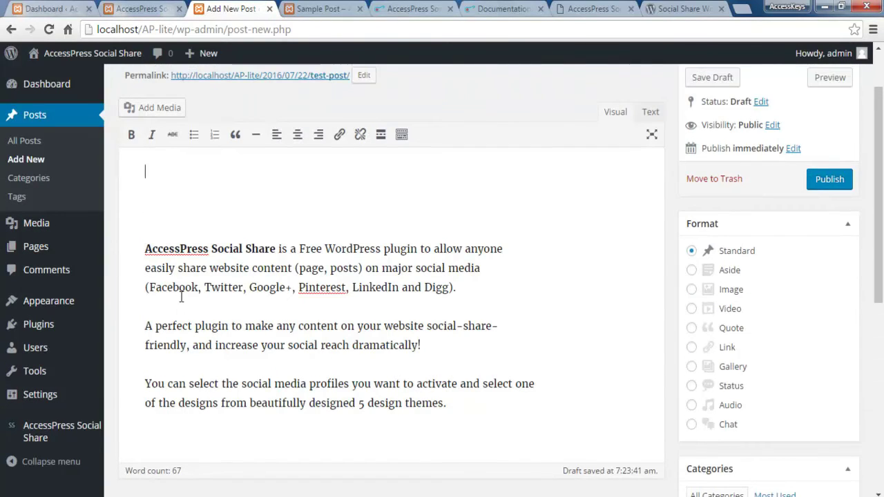
key("ctrl+v")
key("Delete")
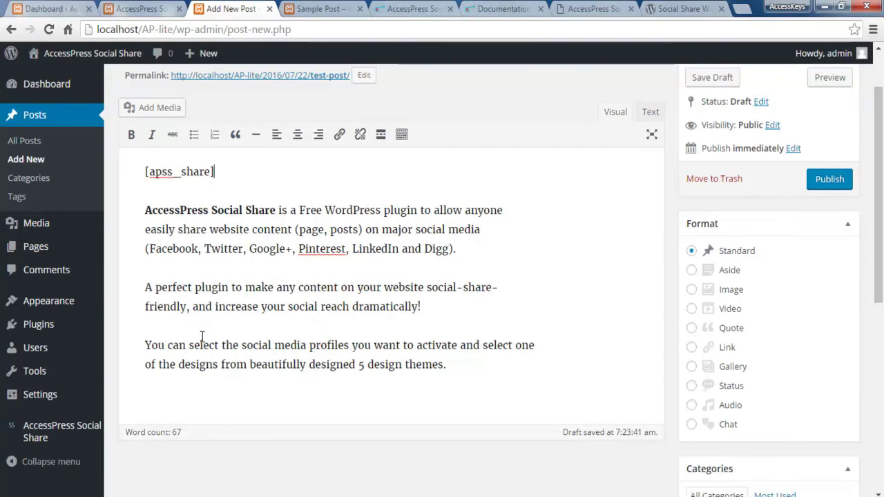
- Insert a second [apss_share] shortcode between the first and second paragraphs and publish the post
left_click(464, 363)
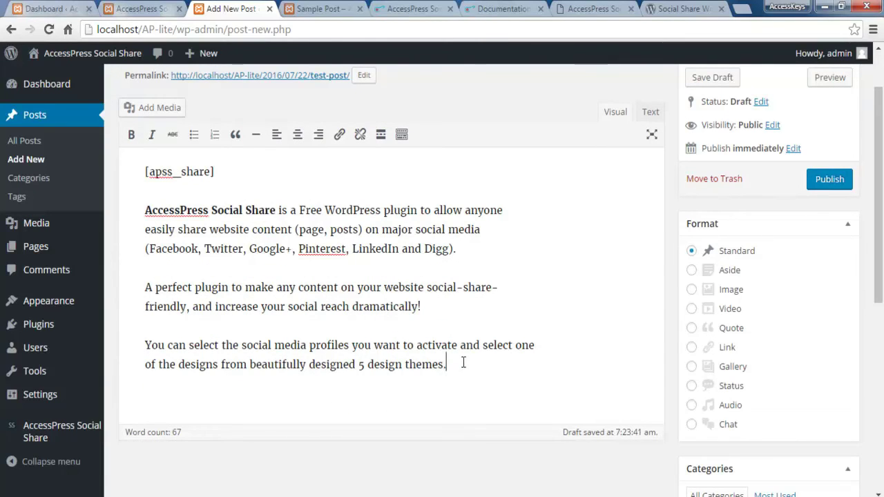
left_click(488, 256)
key("Return")
key("ctrl+v")
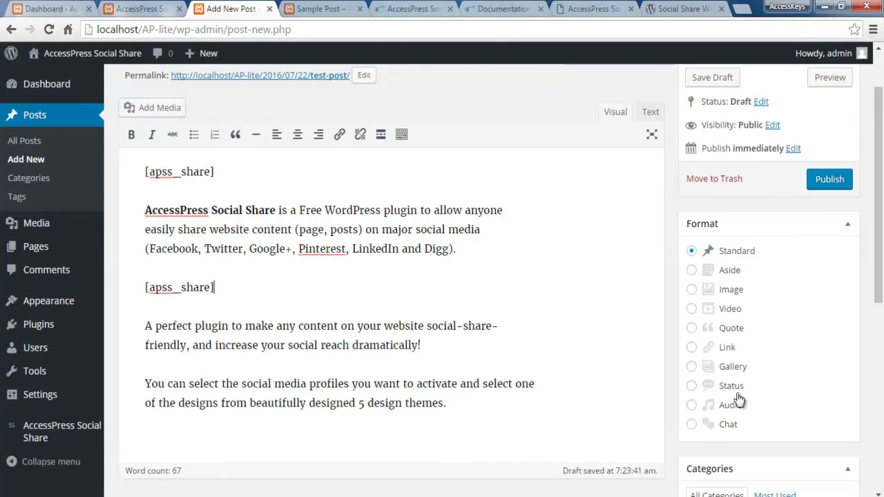
scroll(578, 410, "down", 3)
scroll(711, 410, "up", 4)
left_click(831, 247)
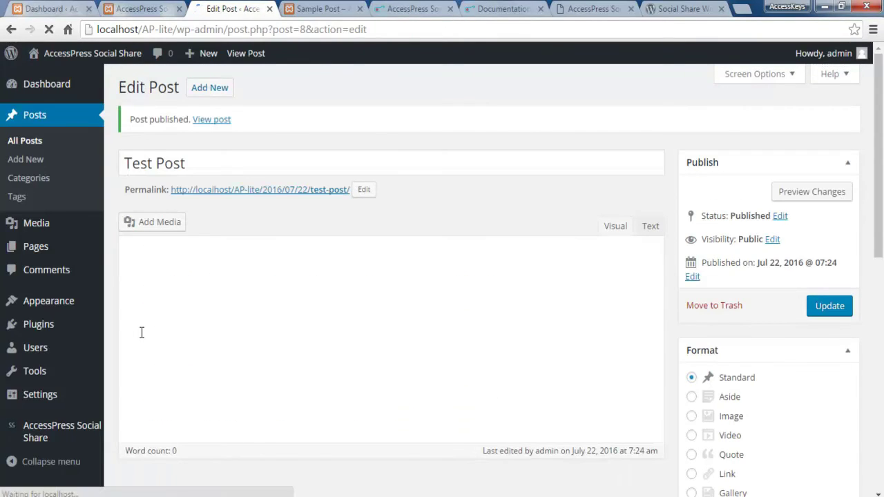
- View the published Test Post in a new browser tab and examine the share icons within and below its content
right_click(212, 120)
left_click(231, 130)
left_click_drag(369, 8, 302, 16)
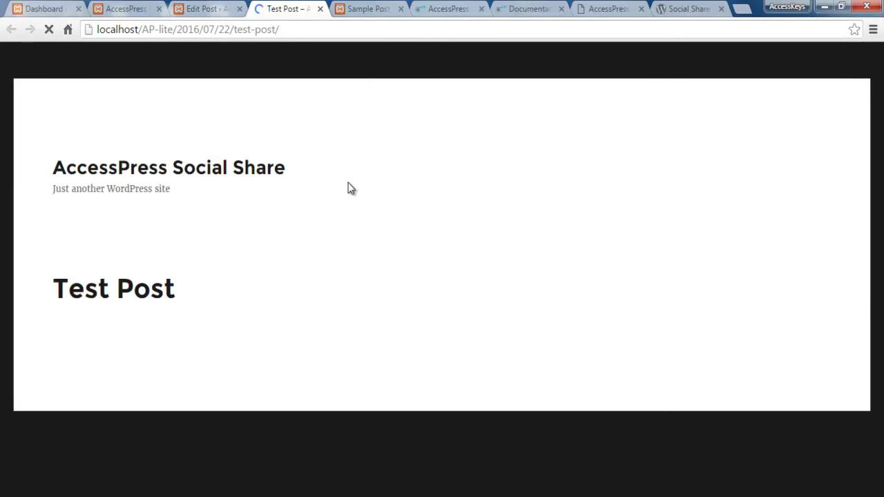
scroll(430, 312, "down", 3)
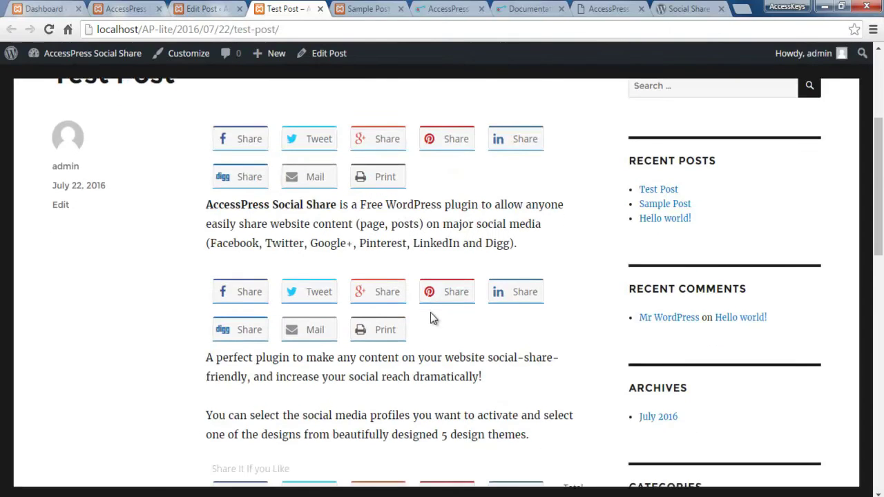
scroll(430, 313, "down", 3)
scroll(387, 325, "up", 3)
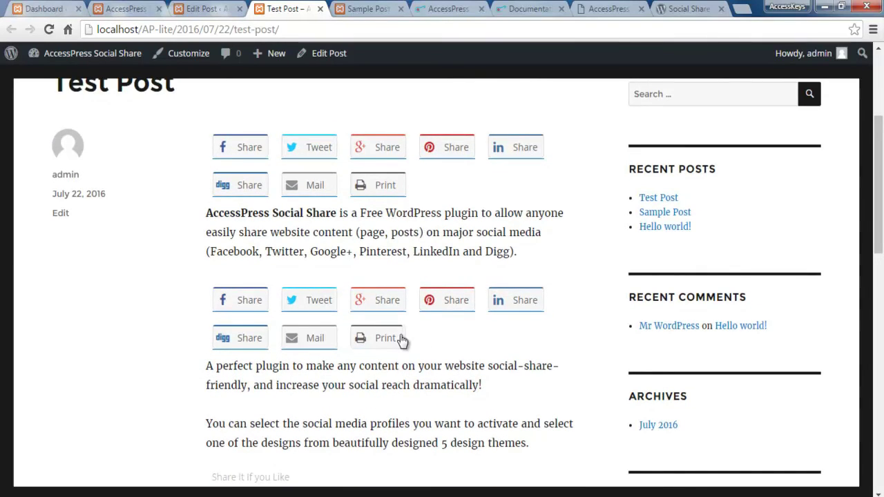
scroll(400, 340, "down", 3)
scroll(454, 356, "up", 3)
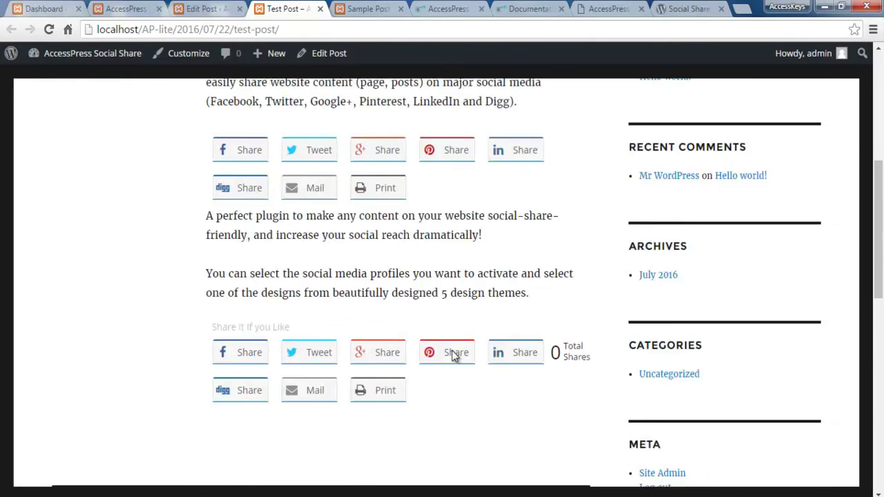
- Add networks='facebook, twitter, pinterest' from the plugin's Example 1.1 to the first [apss_share] shortcode and update the post
left_click(207, 8)
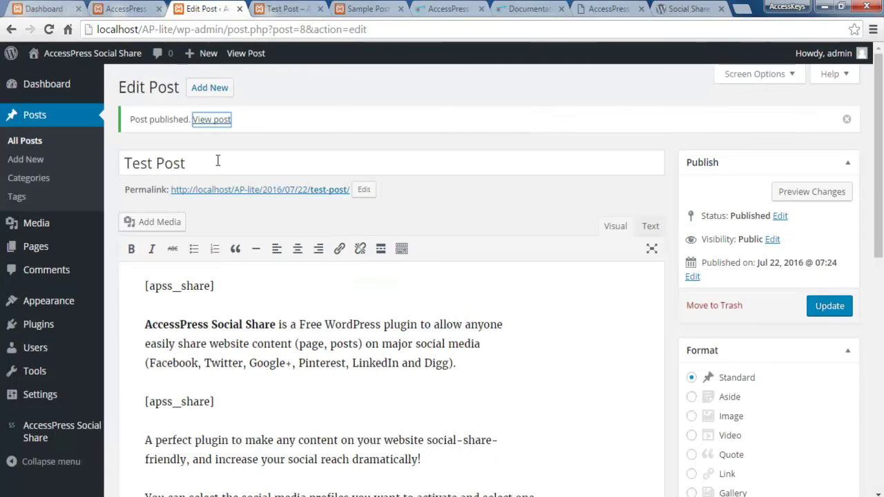
left_click(114, 9)
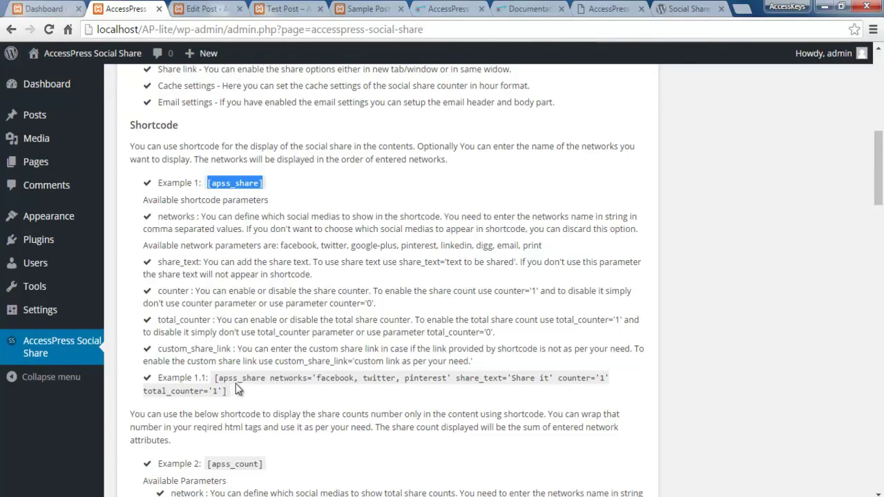
left_click_drag(269, 378, 452, 378)
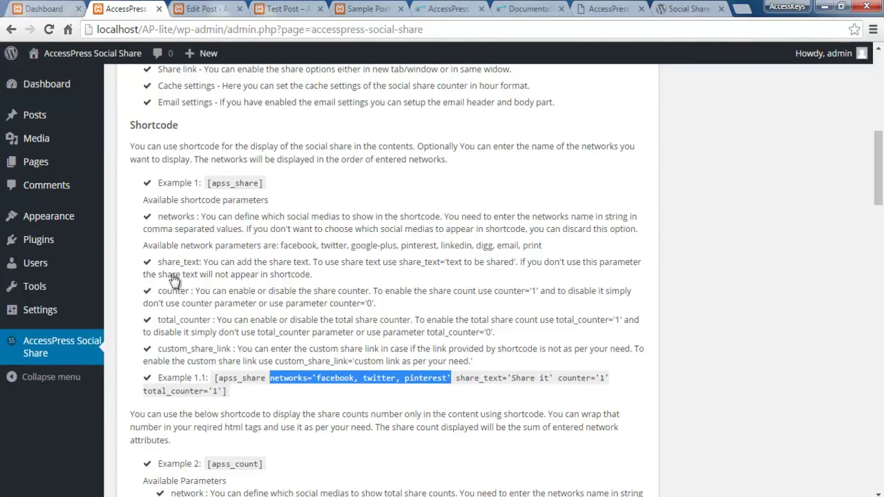
left_click(211, 8)
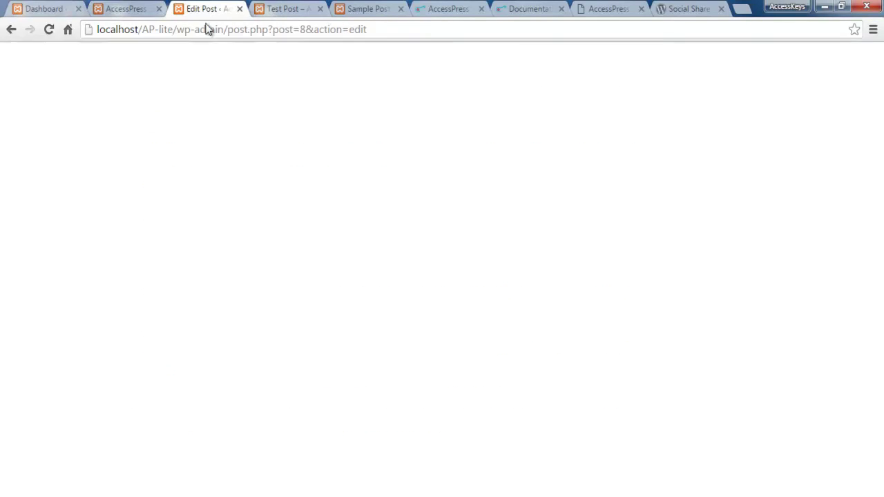
left_click(210, 288)
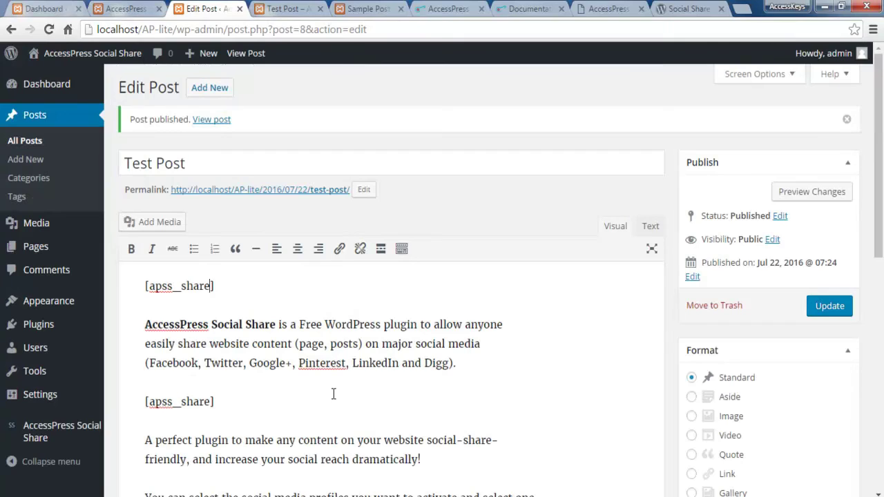
key("ctrl+v")
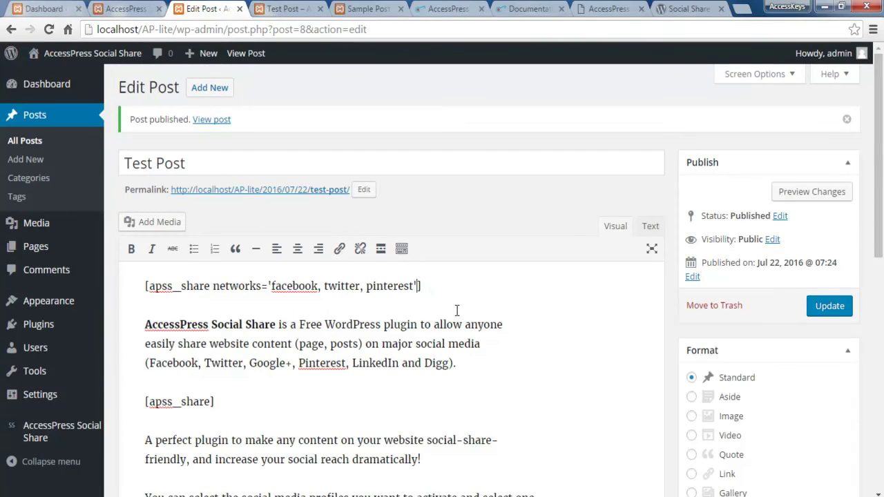
left_click(836, 309)
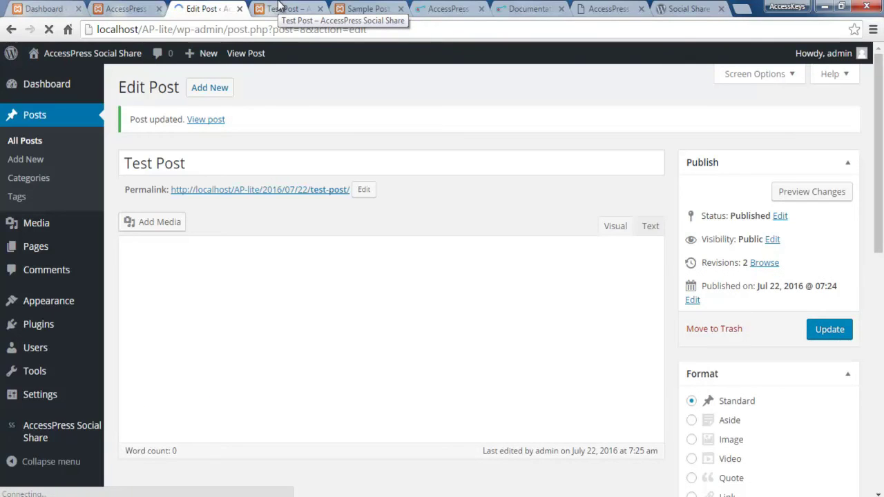
- Reload the Test Post page and check which share icons the first shortcode shows
left_click(280, 5)
left_click(285, 29)
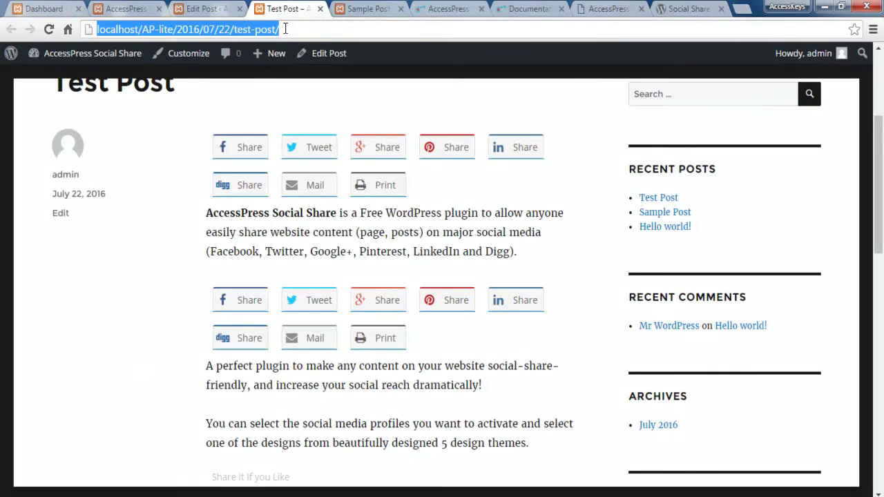
key("Return")
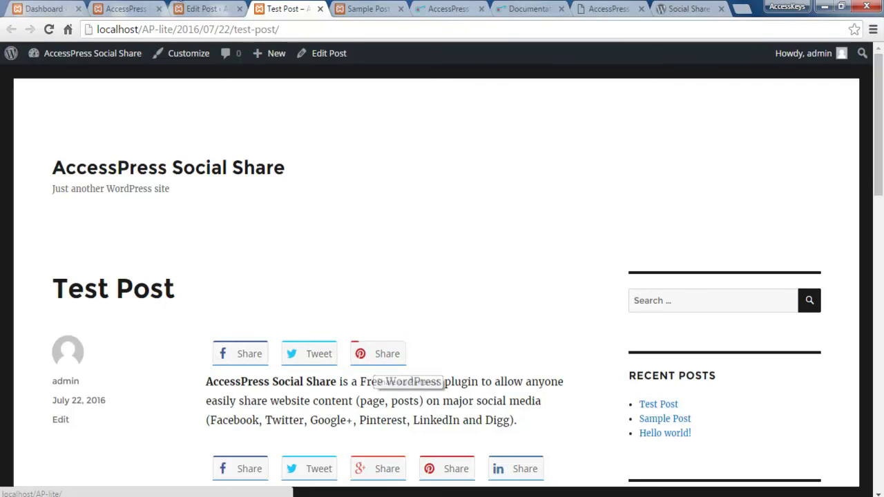
- Copy share_text='text to be shared' from the plugin's shortcode instructions and add it after the networks parameter in the first shortcode
key("ctrl+shift+Tab")
key("ctrl+shift+Tab")
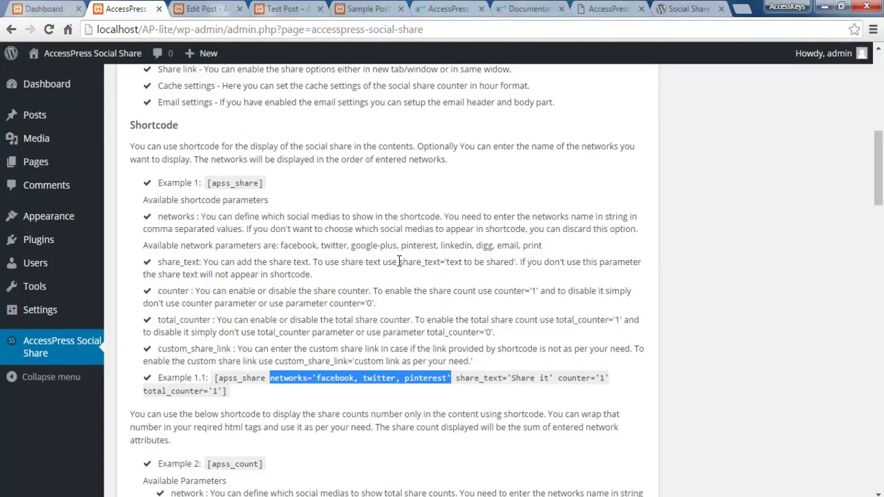
left_click_drag(399, 261, 517, 262)
key("ctrl+c")
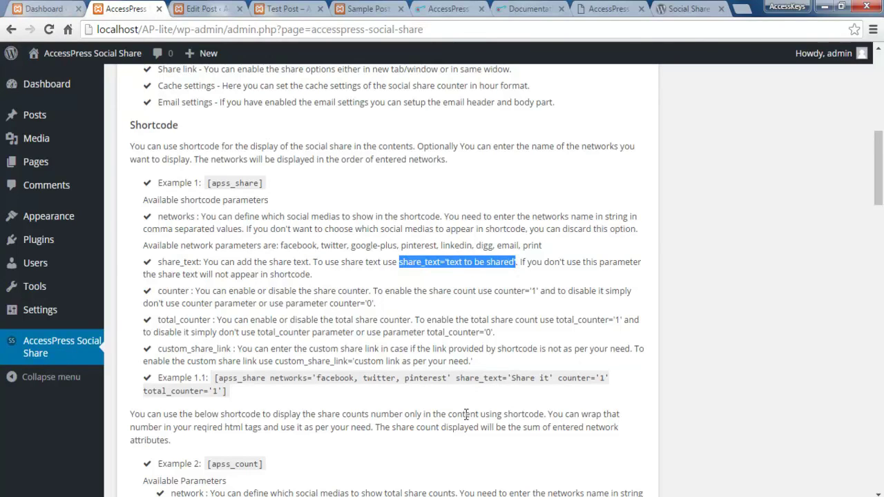
left_click(194, 9)
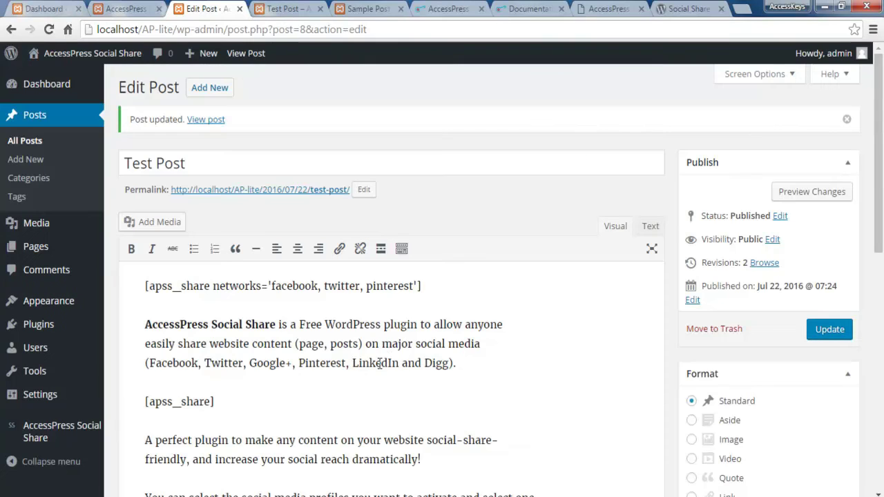
left_click(414, 285)
type("'")
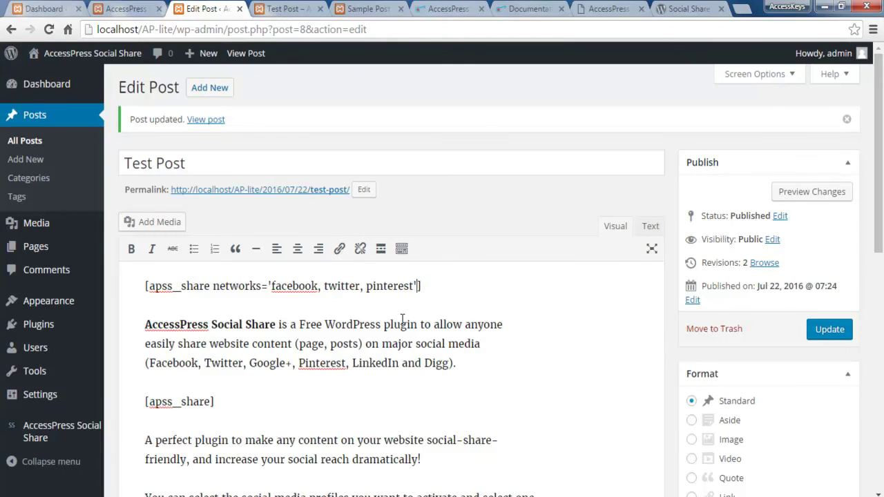
key("ctrl+v")
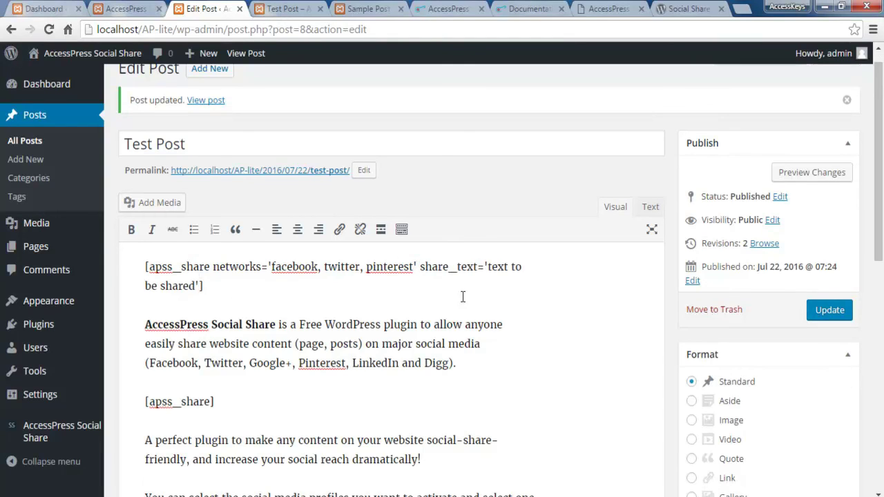
- Set the share_text value in the first shortcode to 'share it'
left_click(490, 269)
left_click_drag(489, 269, 196, 285)
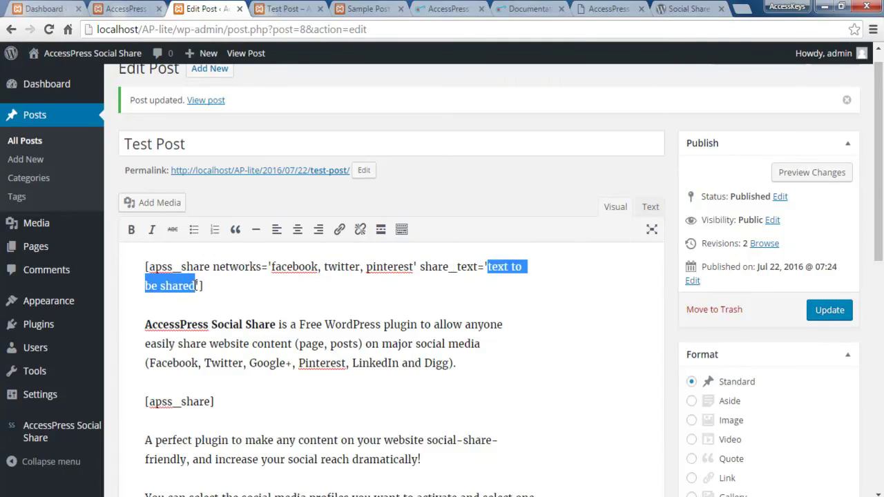
type("share")
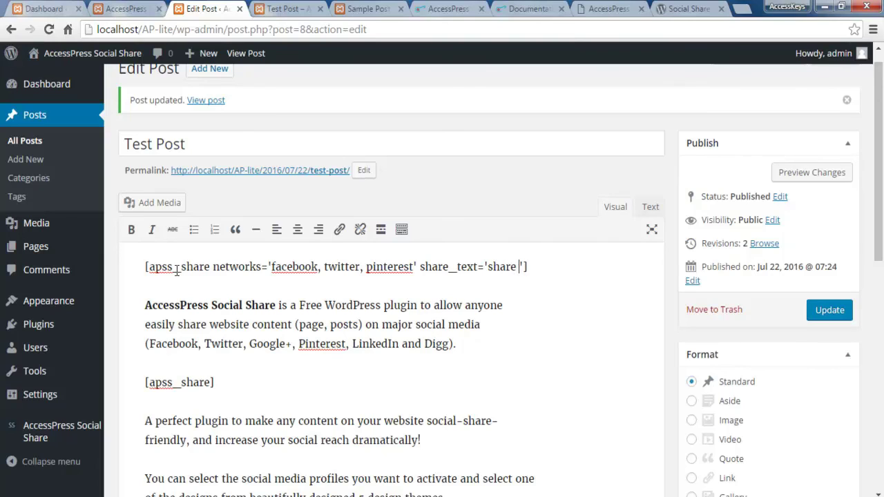
type(" it")
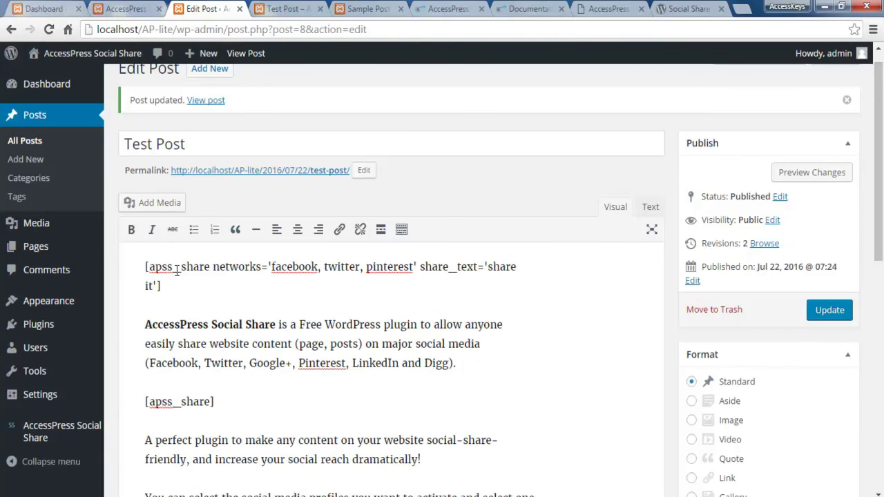
- Update the post and reload the Test Post page to check the share text above the first shortcode's icons
left_click(826, 315)
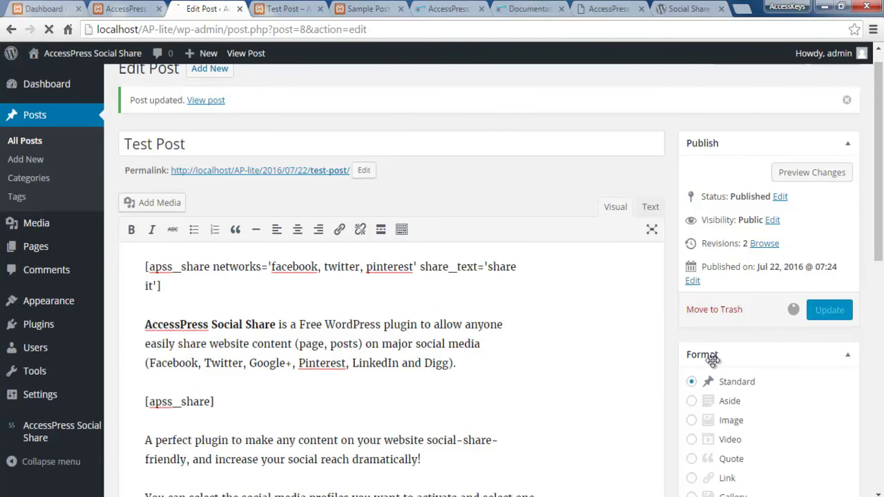
left_click(287, 9)
left_click(285, 27)
key("Return")
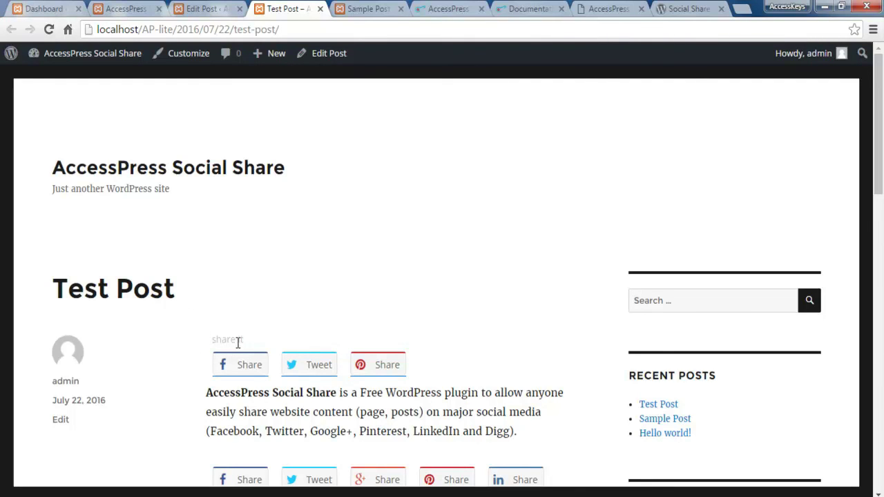
- Review the remaining [apss_share] parameters and the [apss_count] shortcode examples in the plugin's How To Use instructions
left_click(124, 8)
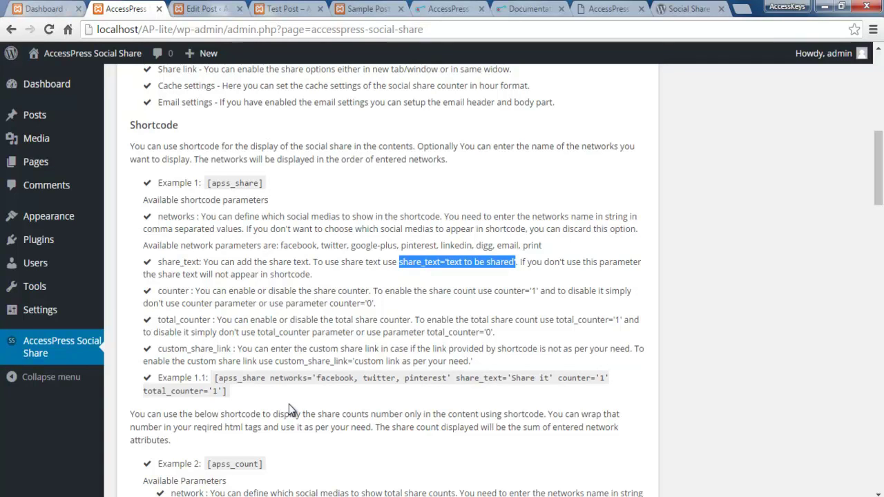
scroll(289, 404, "down", 2)
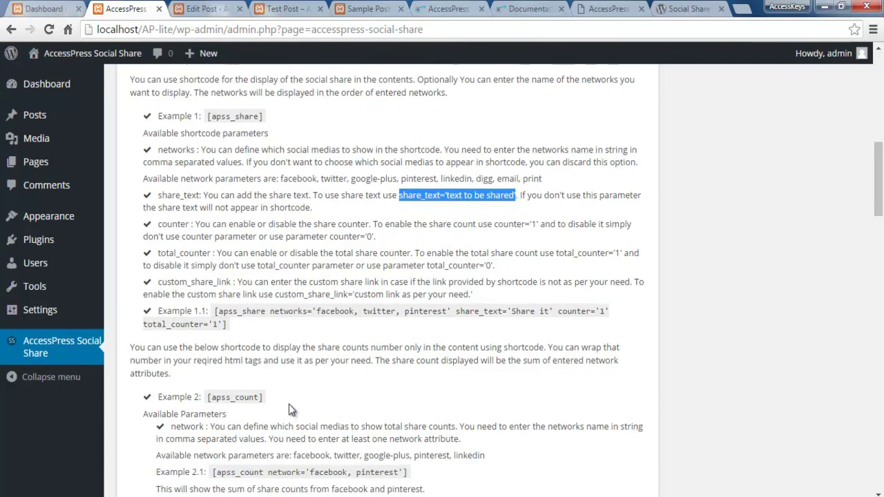
scroll(289, 403, "down", 1)
scroll(289, 404, "down", 1)
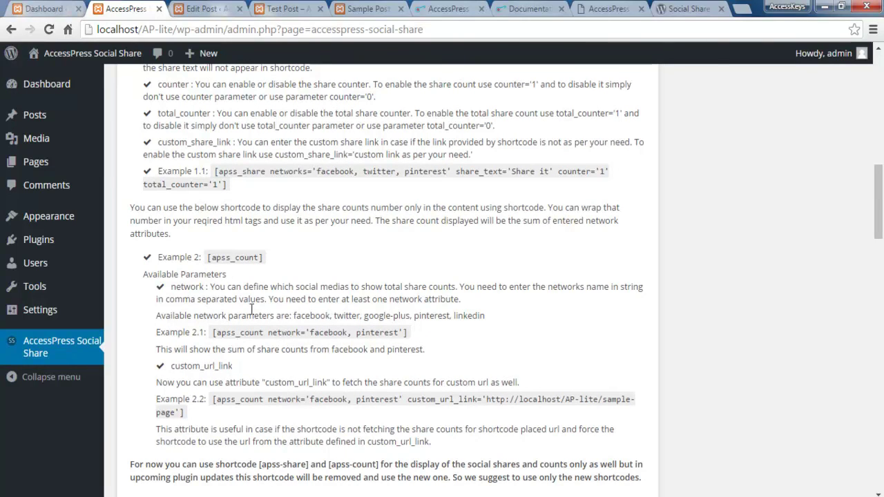
scroll(276, 331, "down", 2)
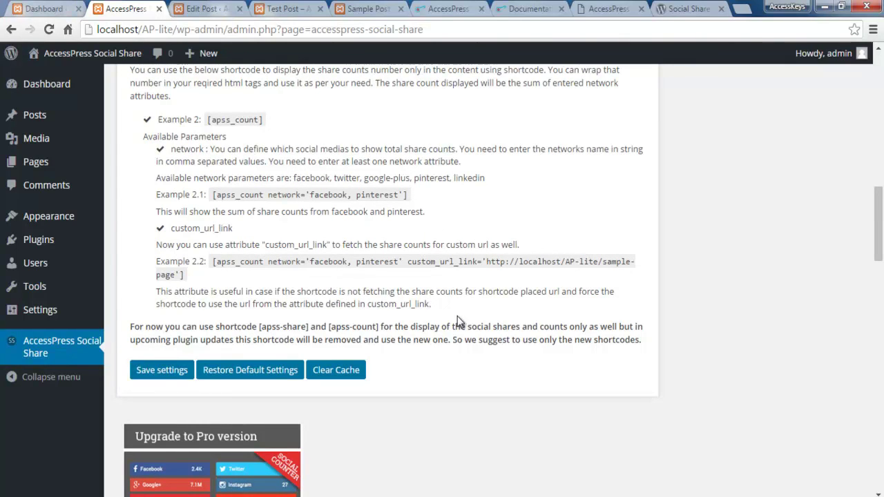
scroll(436, 358, "up", 10)
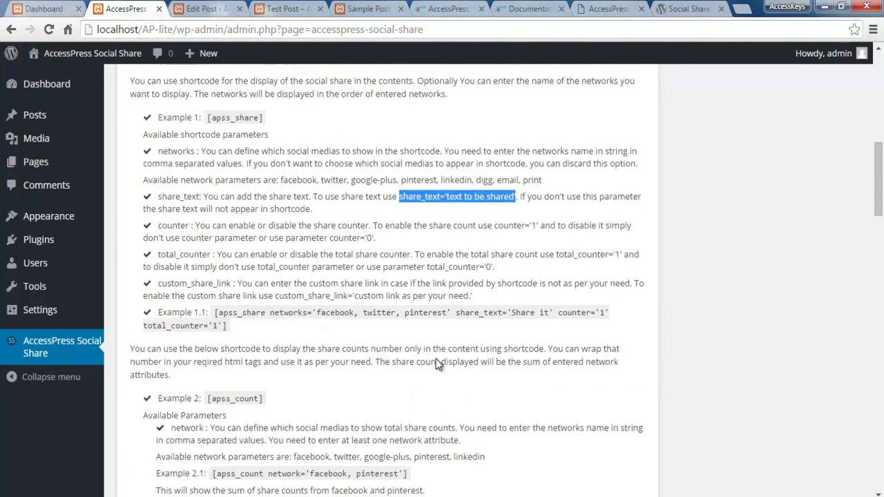
scroll(435, 360, "up", 3)
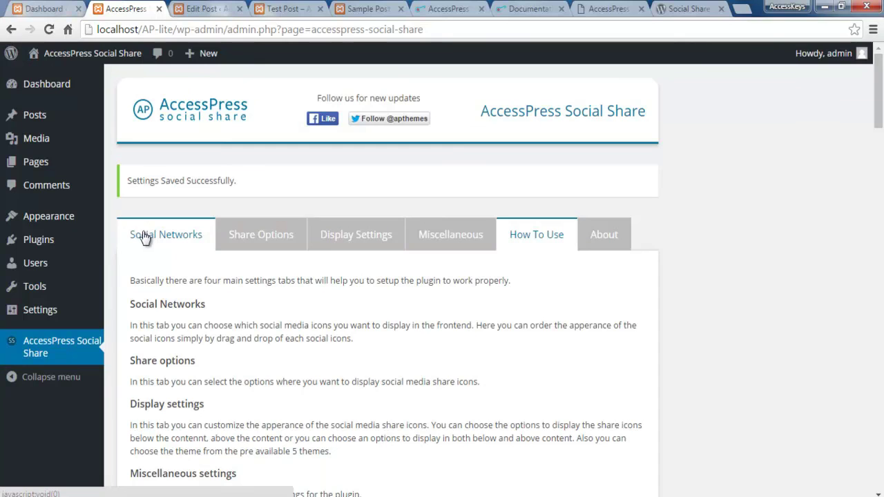
- Look through the plugin's online documentation, from the installing instructions to the Social Networks section, and its product page header
left_click(523, 11)
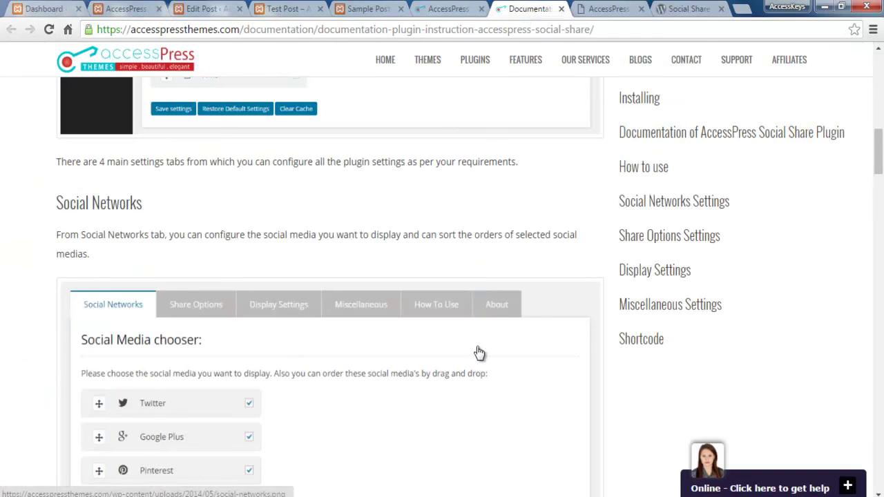
scroll(477, 351, "up", 10)
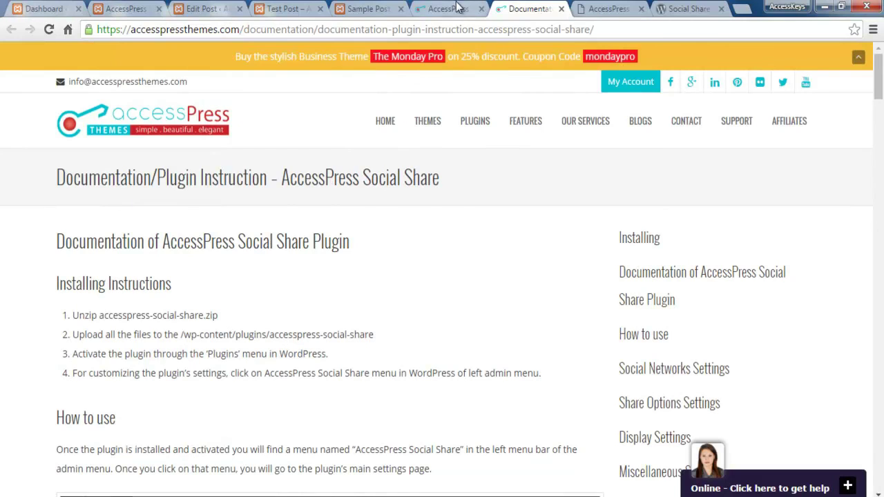
left_click(452, 9)
scroll(577, 281, "up", 6)
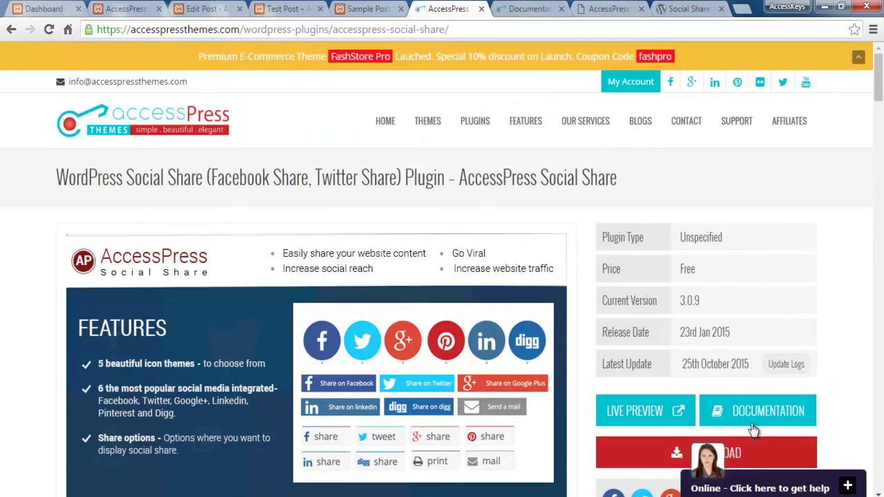
key("ctrl+Tab")
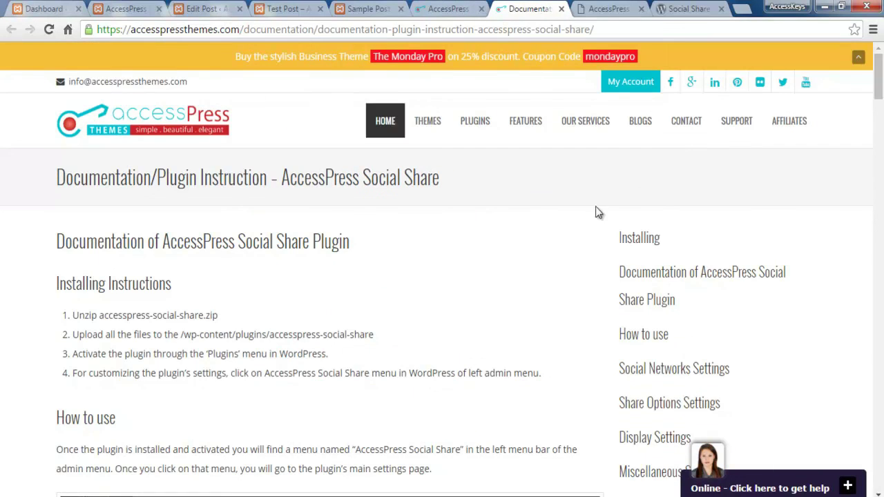
scroll(320, 399, "down", 10)
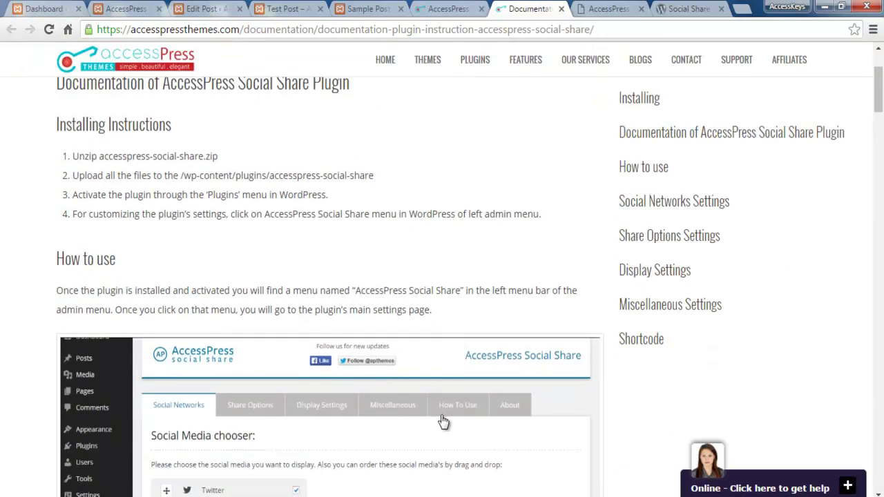
scroll(437, 424, "down", 3)
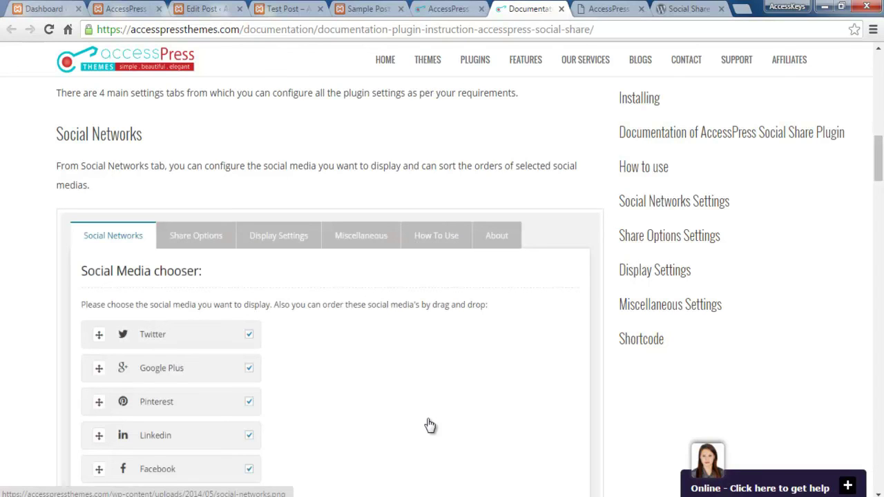
- Look over the AccessPress Social Share product page down to its footer, dismissing the Bloger theme advert, and return to the page's start
left_click(442, 8)
left_click_drag(880, 71, 880, 469)
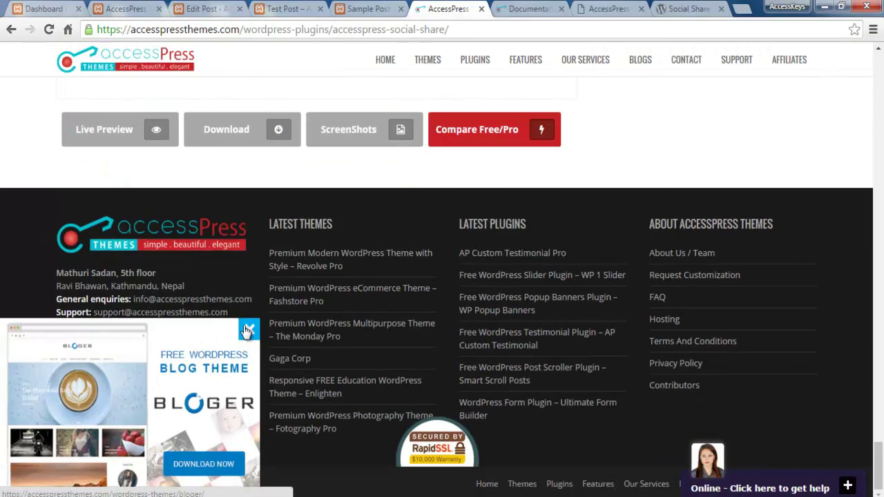
left_click(247, 330)
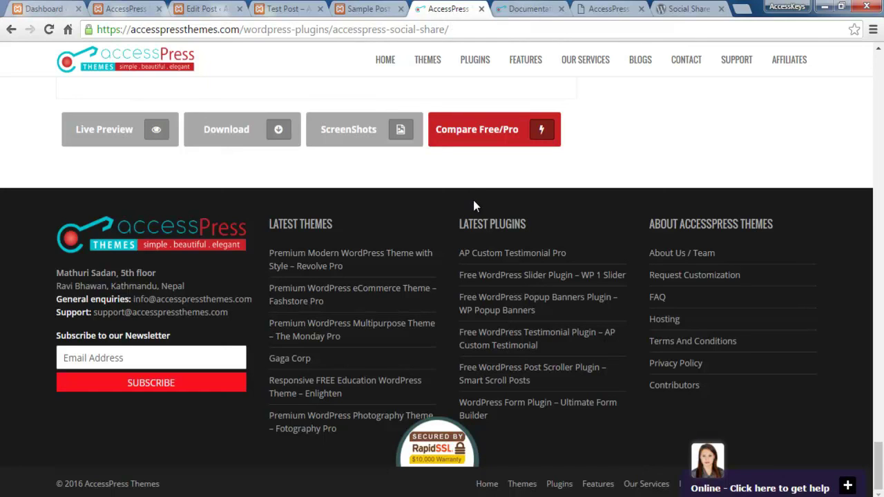
scroll(415, 270, "up", 15)
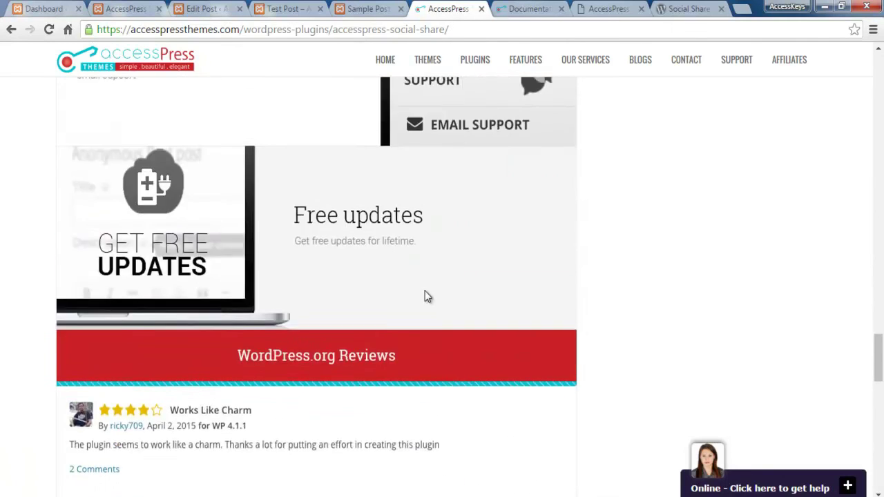
scroll(425, 296, "up", 4)
left_click_drag(879, 322, 882, 50)
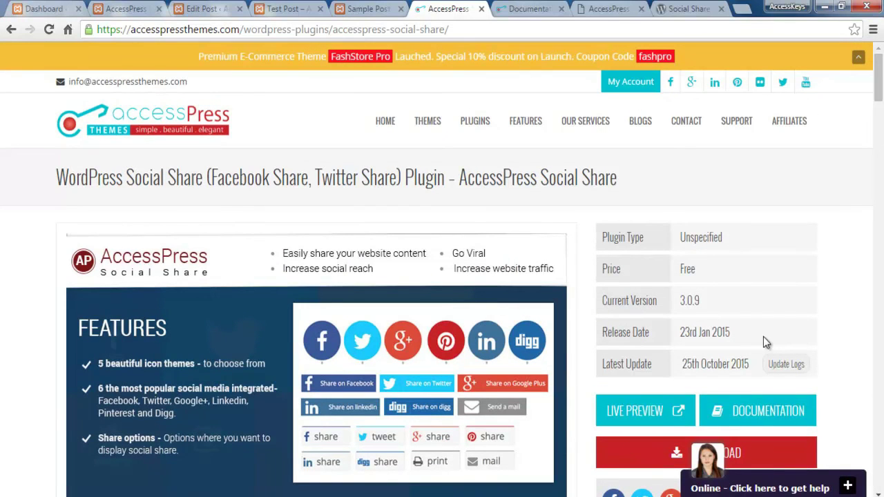